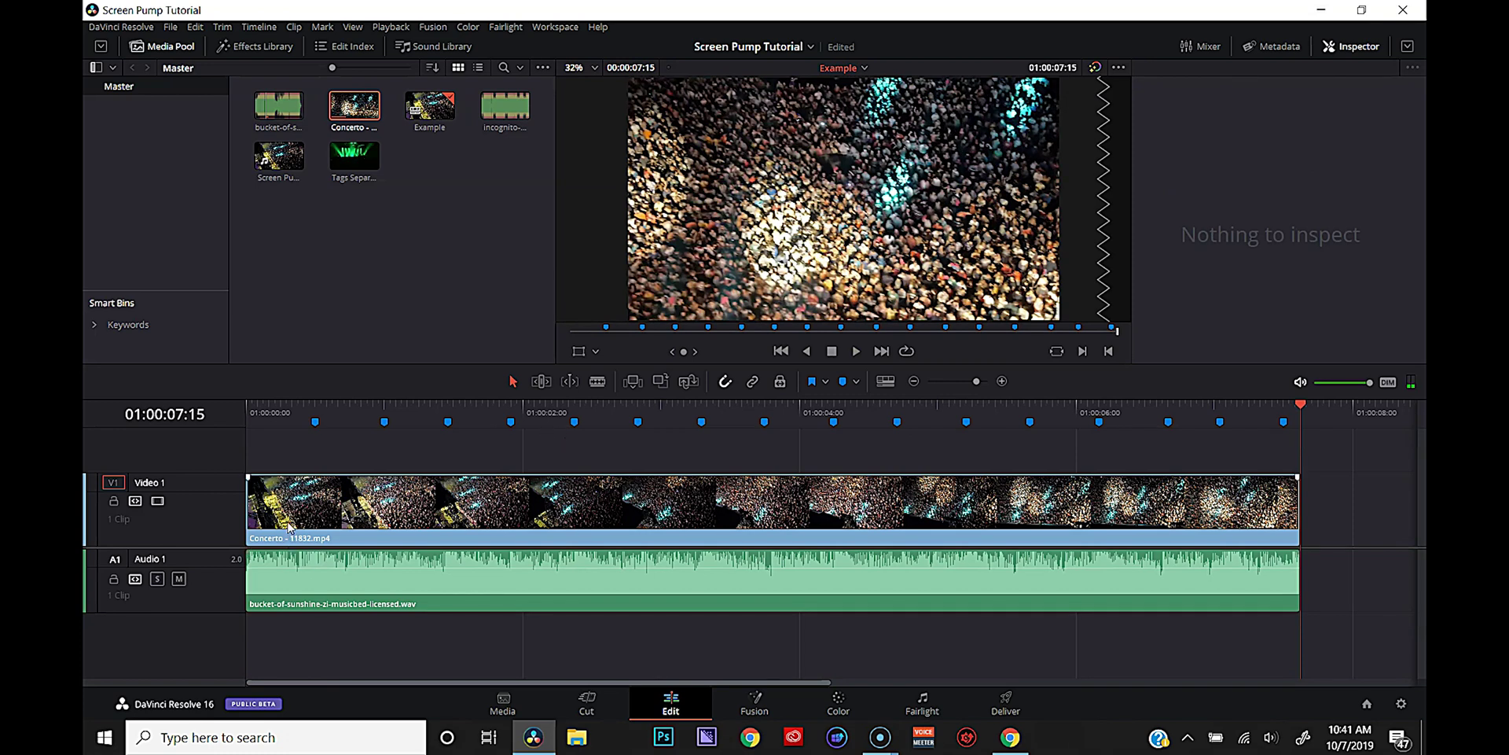
Add a Zoom keyframe to the Concerto clip at 01:00:00:10, two frames before the first marker.
left_click(287, 507)
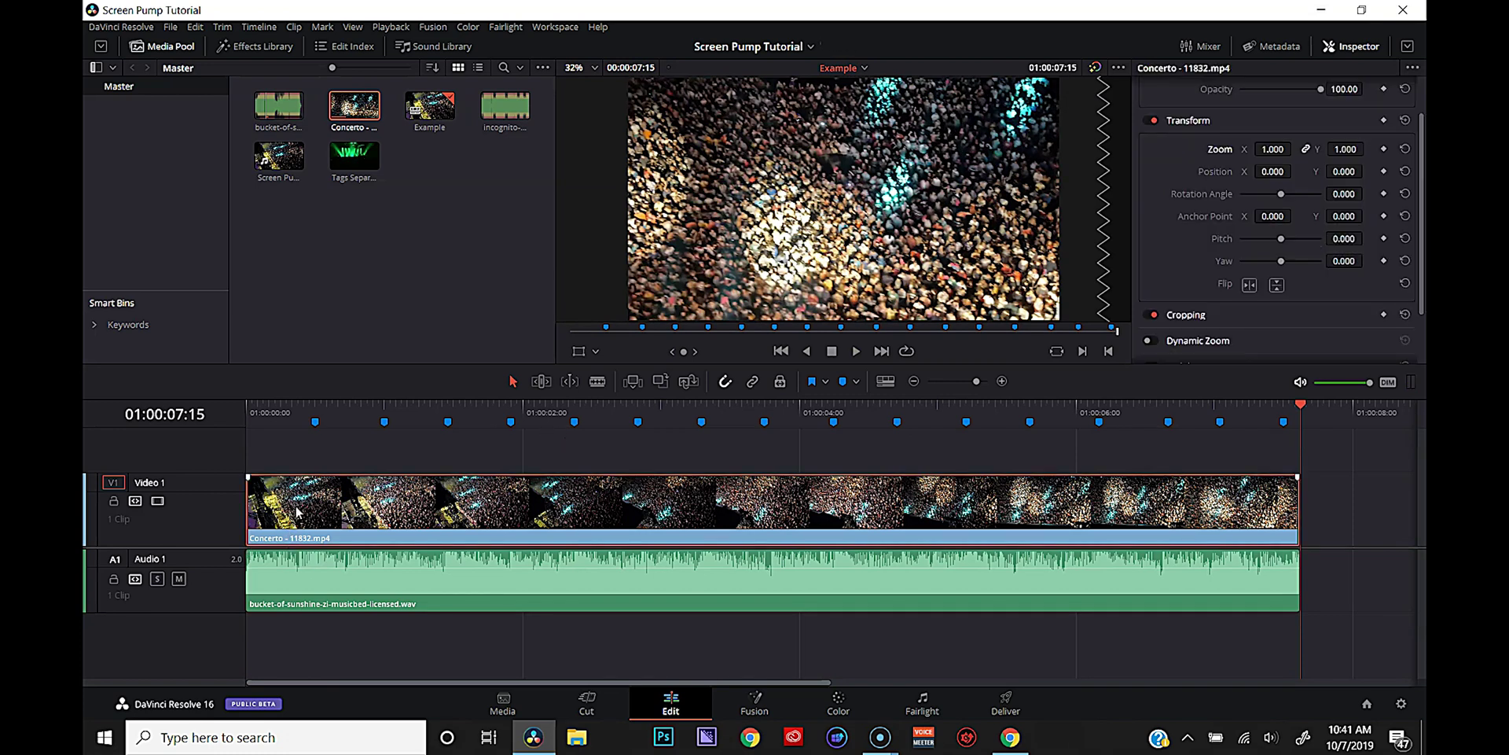
left_click(314, 406)
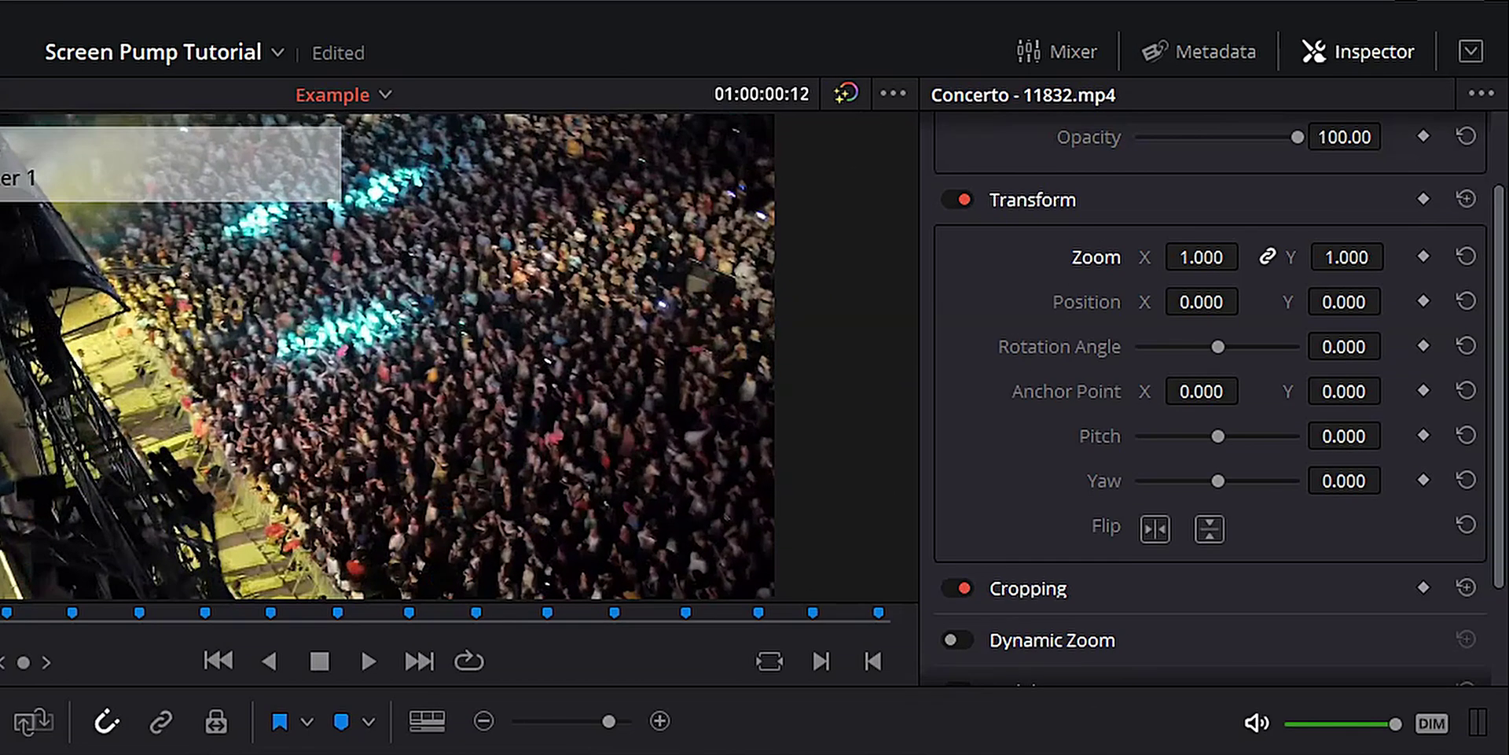
key("Left")
key("Left")
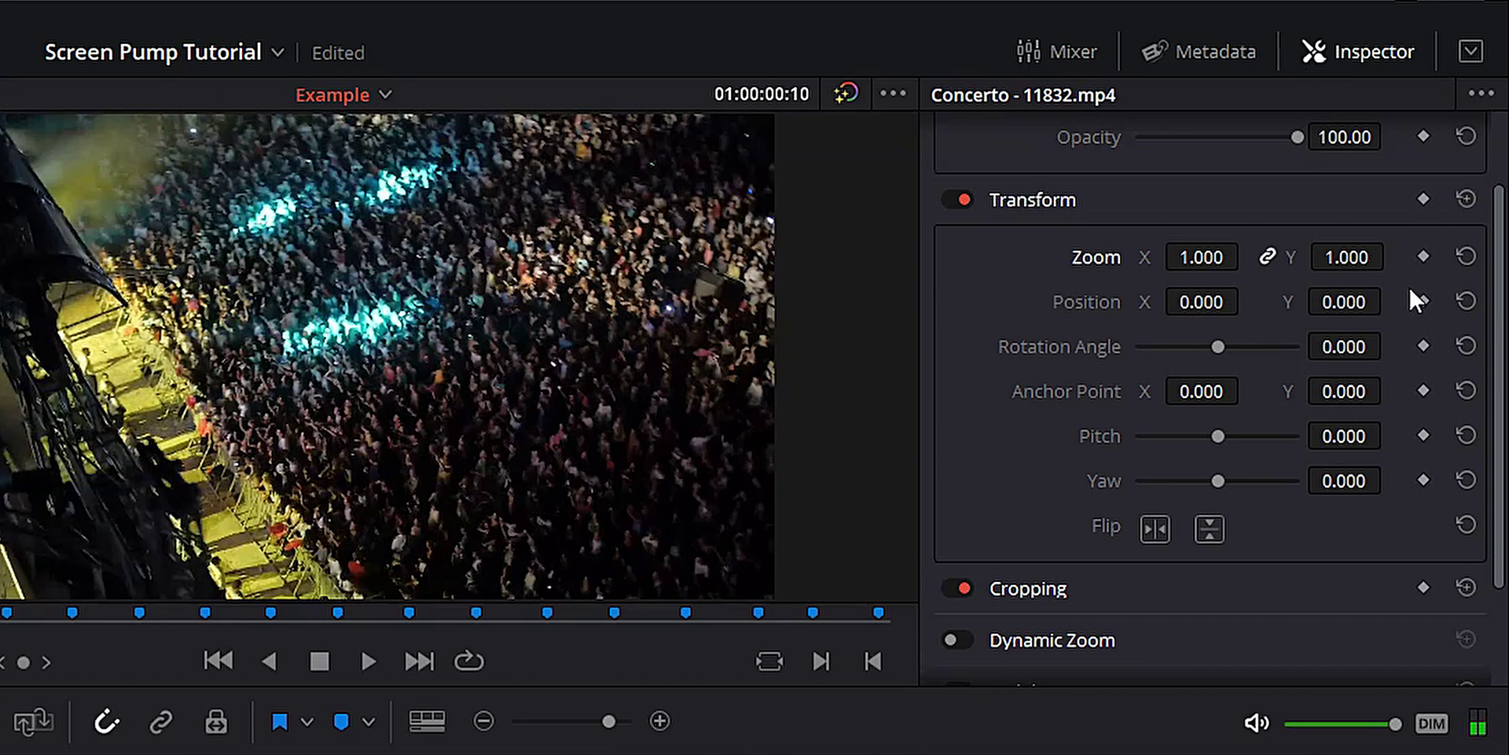
left_click(1423, 256)
Set the Concerto clip's Zoom to 1.15 on the first marker at 01:00:00:12.
key("Right")
key("Right")
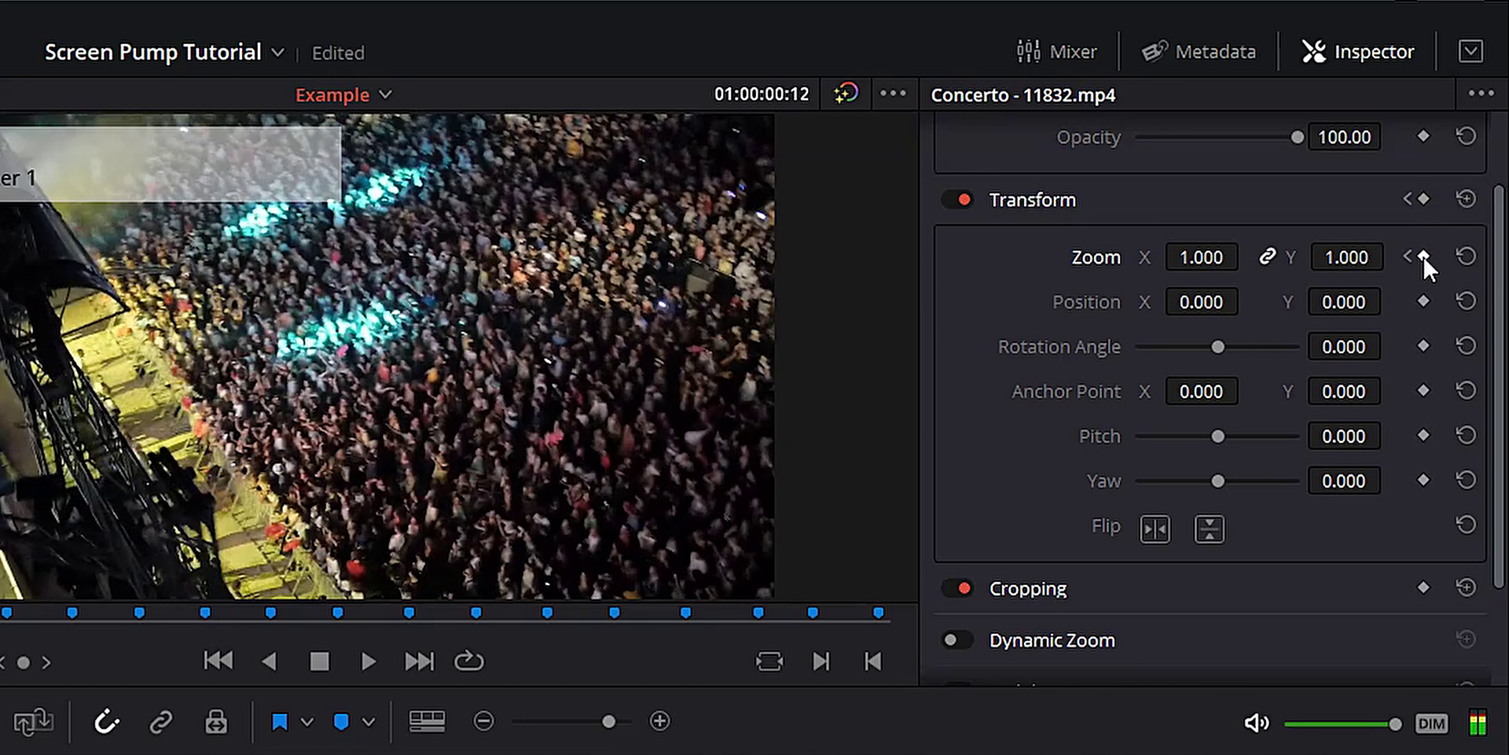
left_click(1202, 257)
type("1.15")
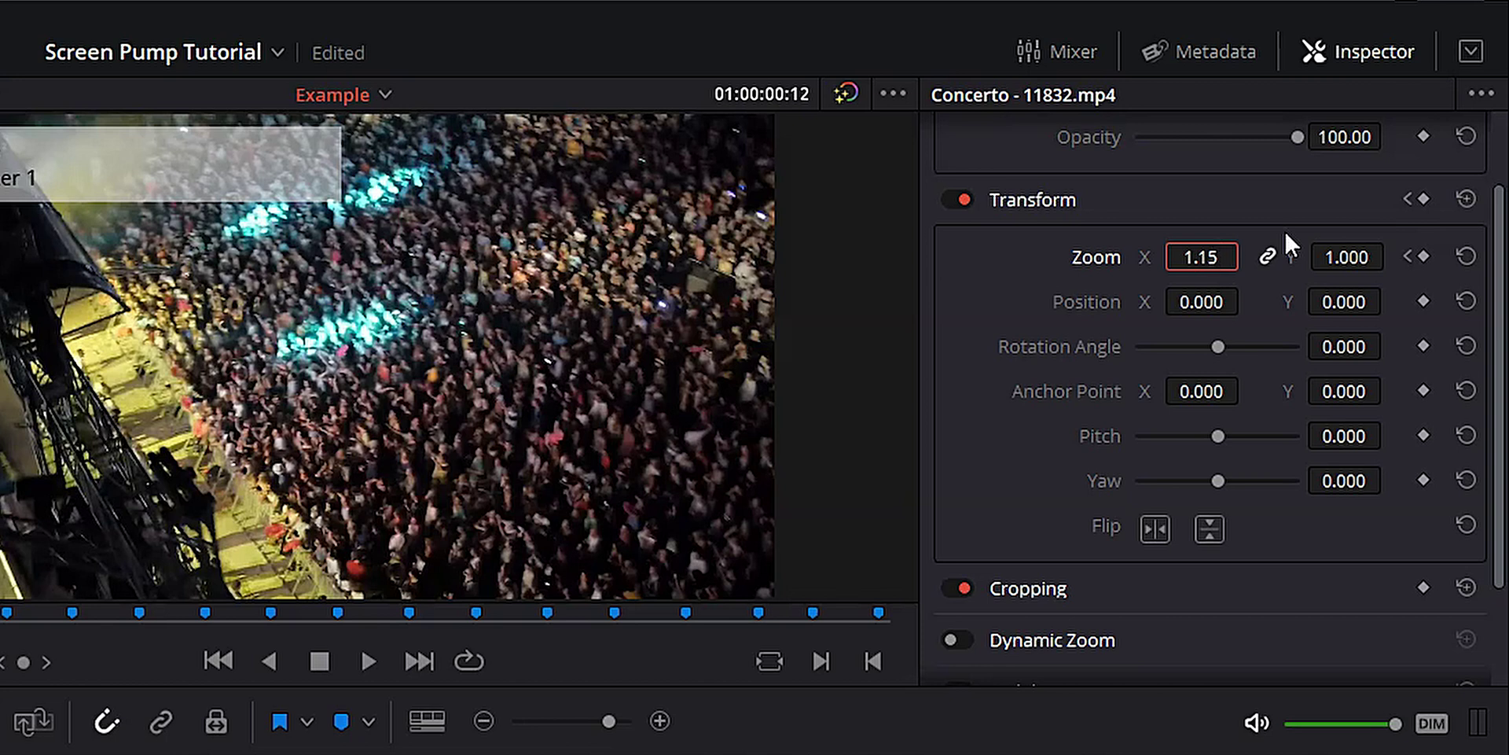
key("Return")
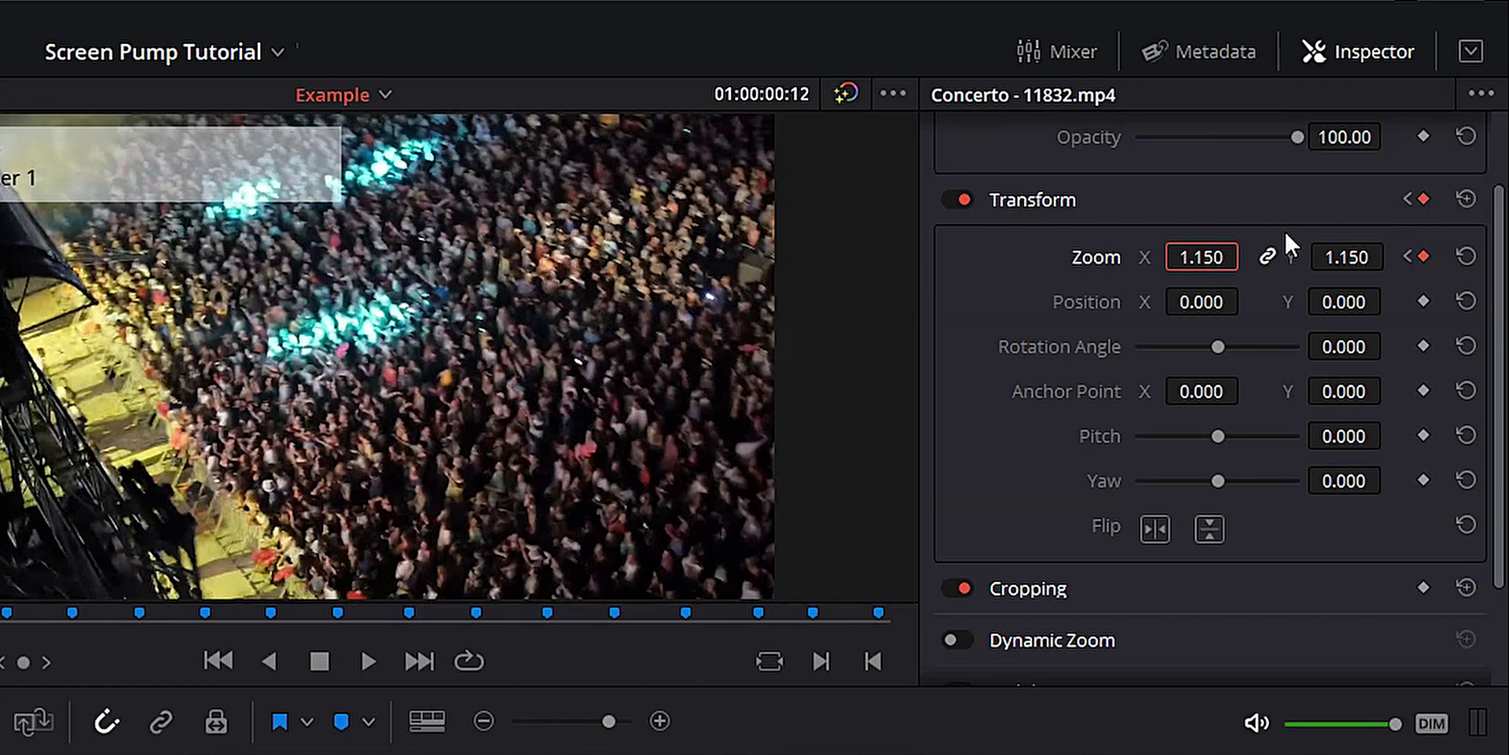
Set the Zoom to 1 at 01:00:00:14, two frames after the first marker.
key("Right")
key("Right")
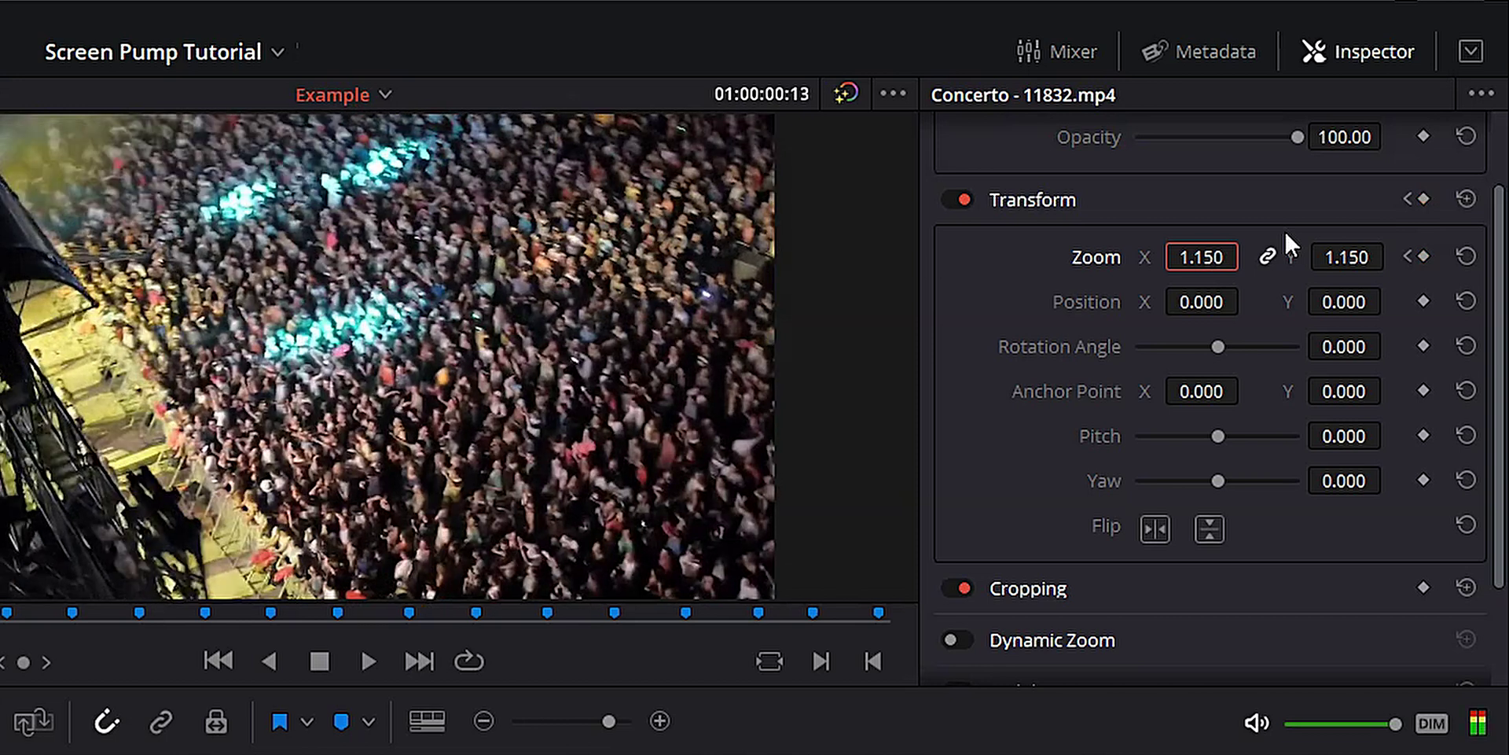
left_click(1196, 255)
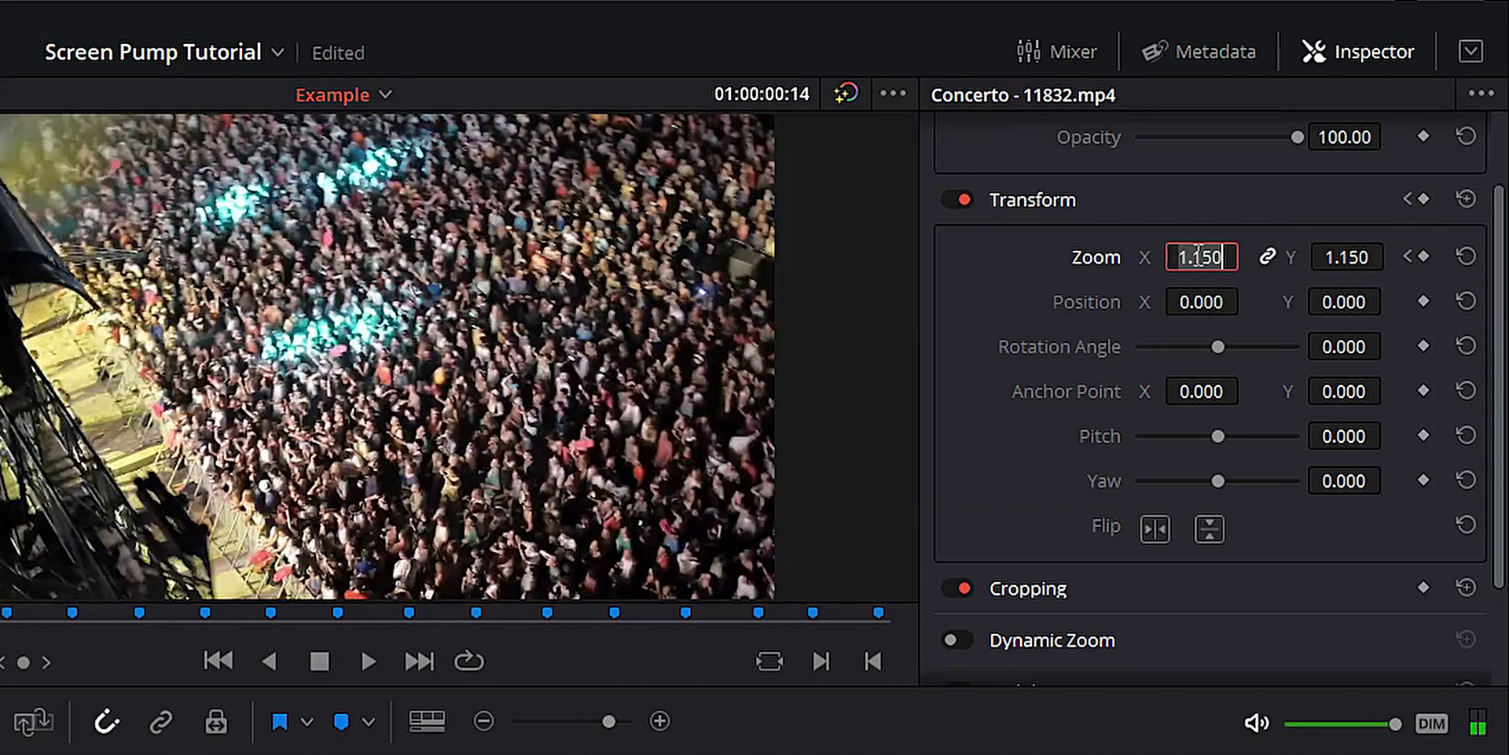
key("BackSpace")
type("1")
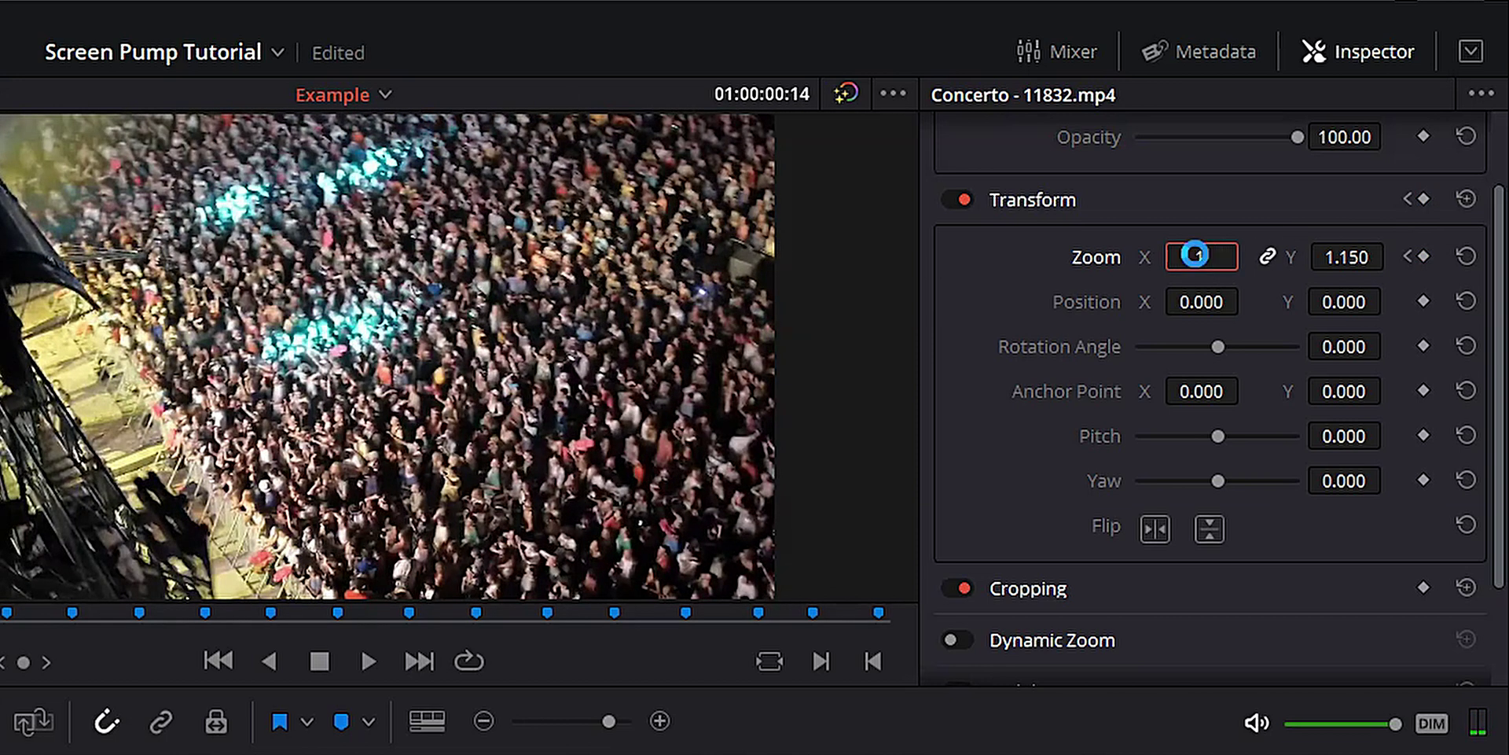
key("Return")
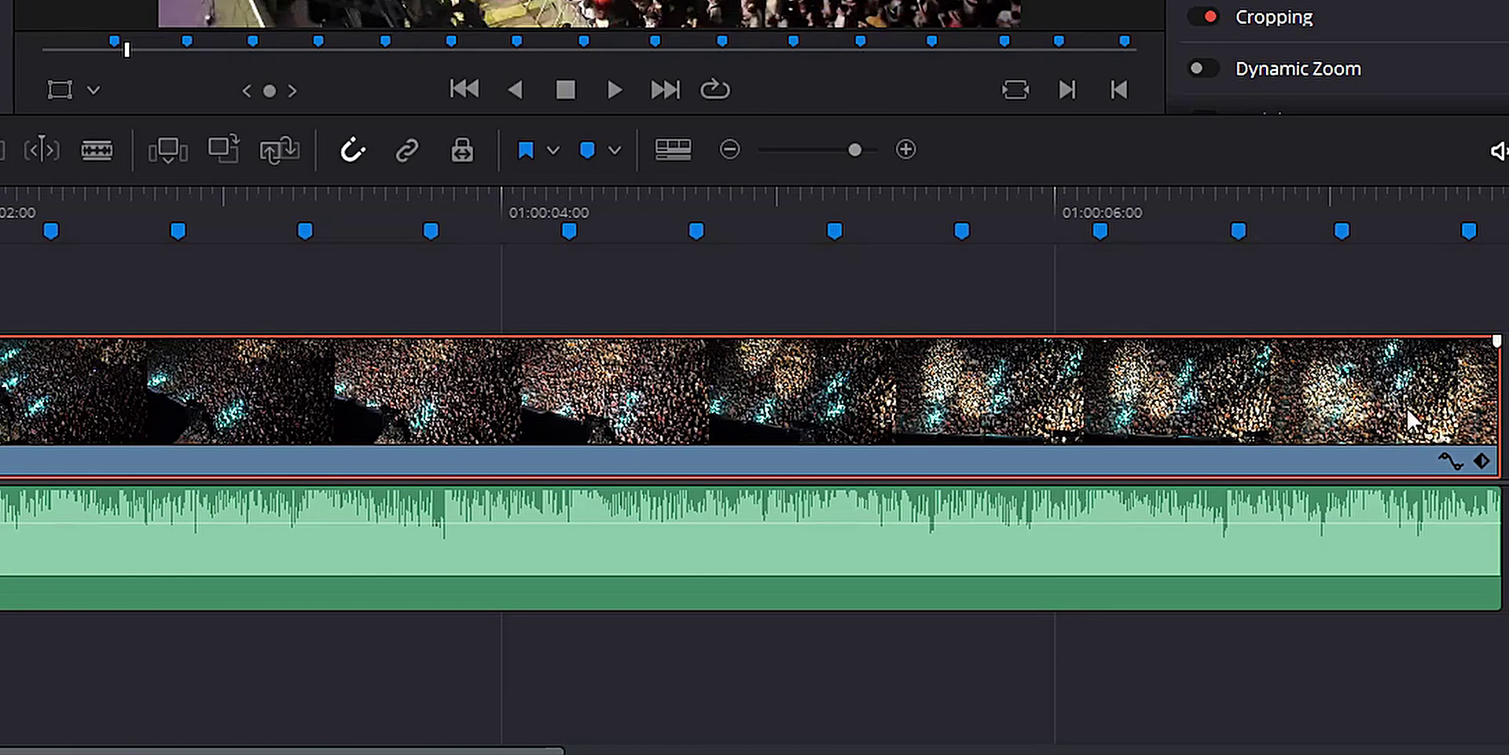
Show the clip's Zoom X curve, copy its three keyframes and paste them at 01:00:00:22, two frames before the second marker.
left_click(1447, 460)
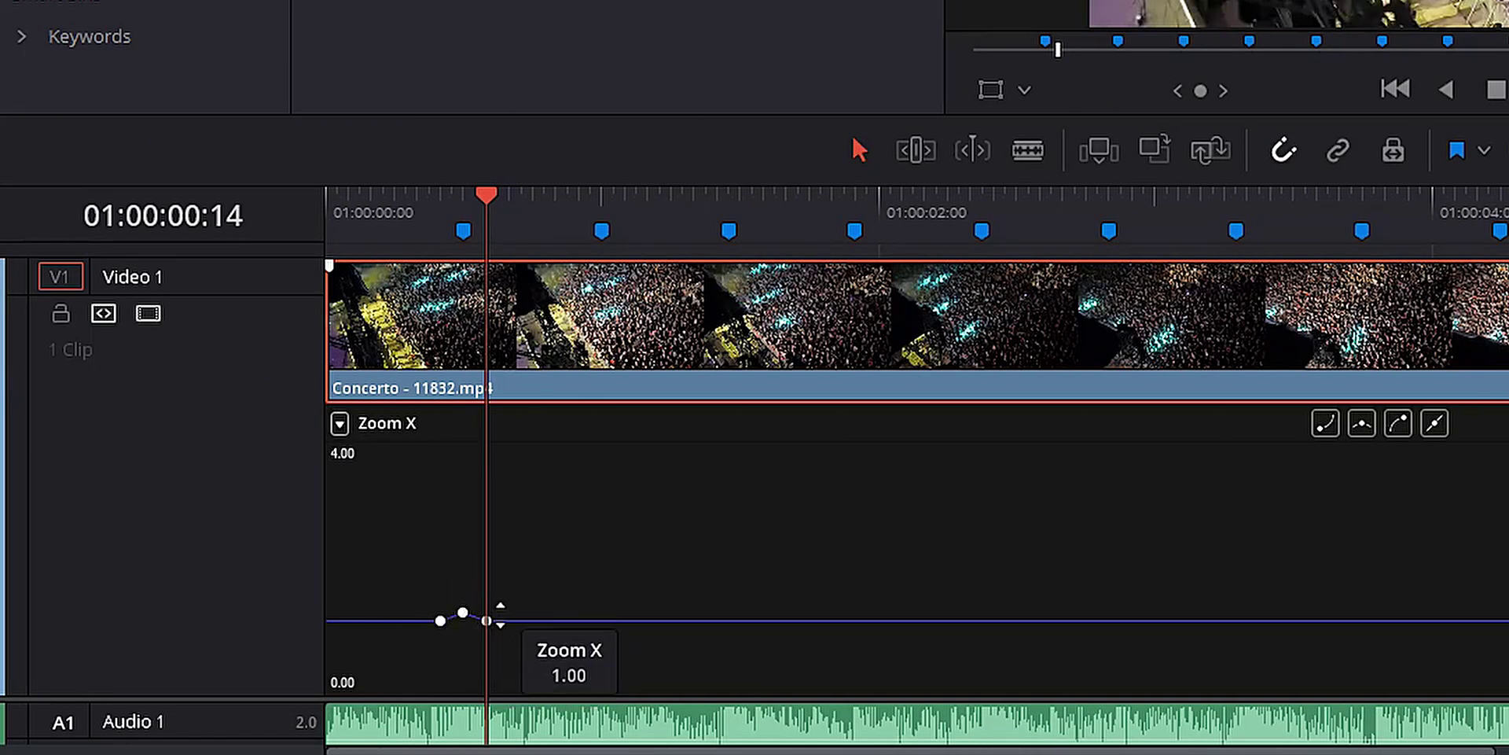
left_click_drag(506, 587, 417, 643)
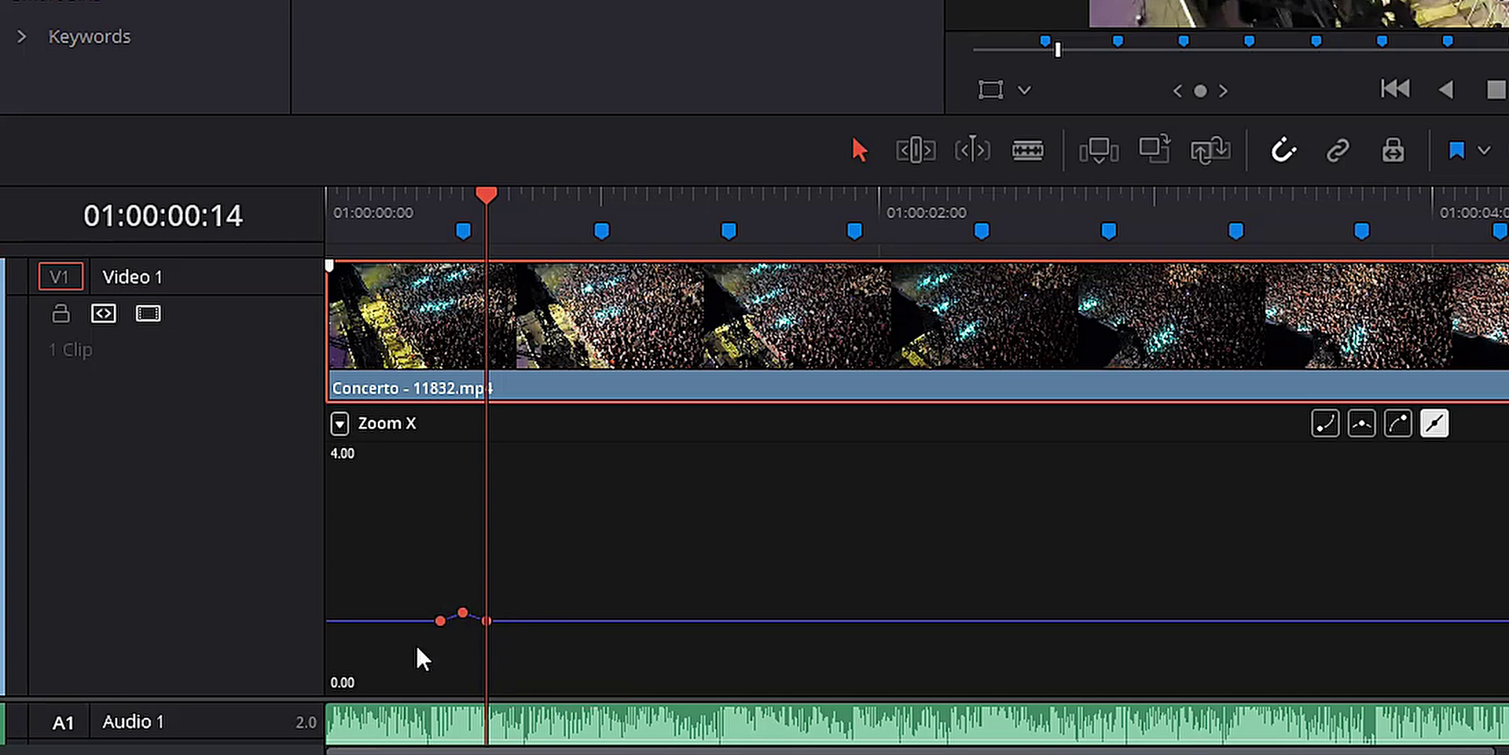
left_click(605, 197)
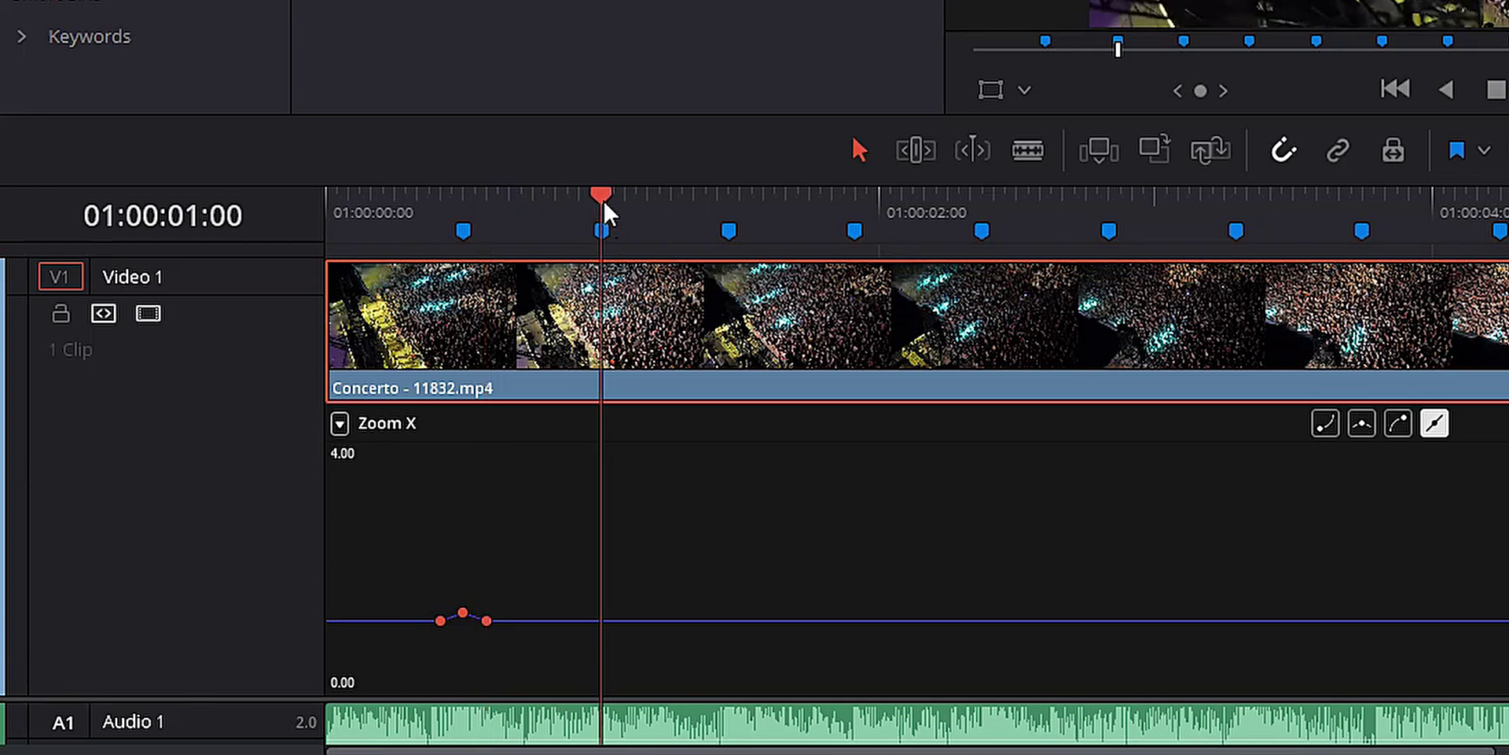
key("Left")
key("Left")
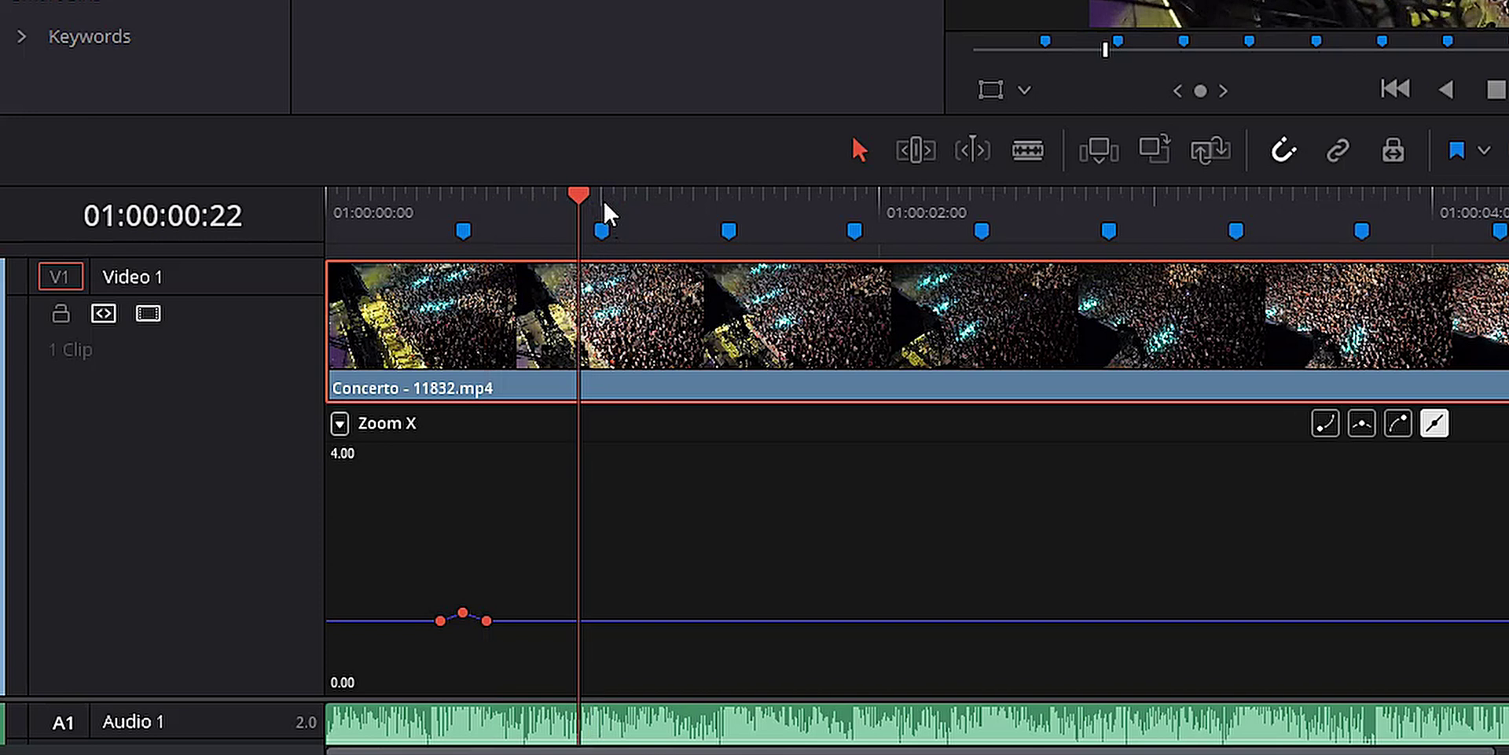
key("ctrl+v")
Paste the zoom keyframes two frames before each of the third, fourth and fifth markers.
left_click(734, 193)
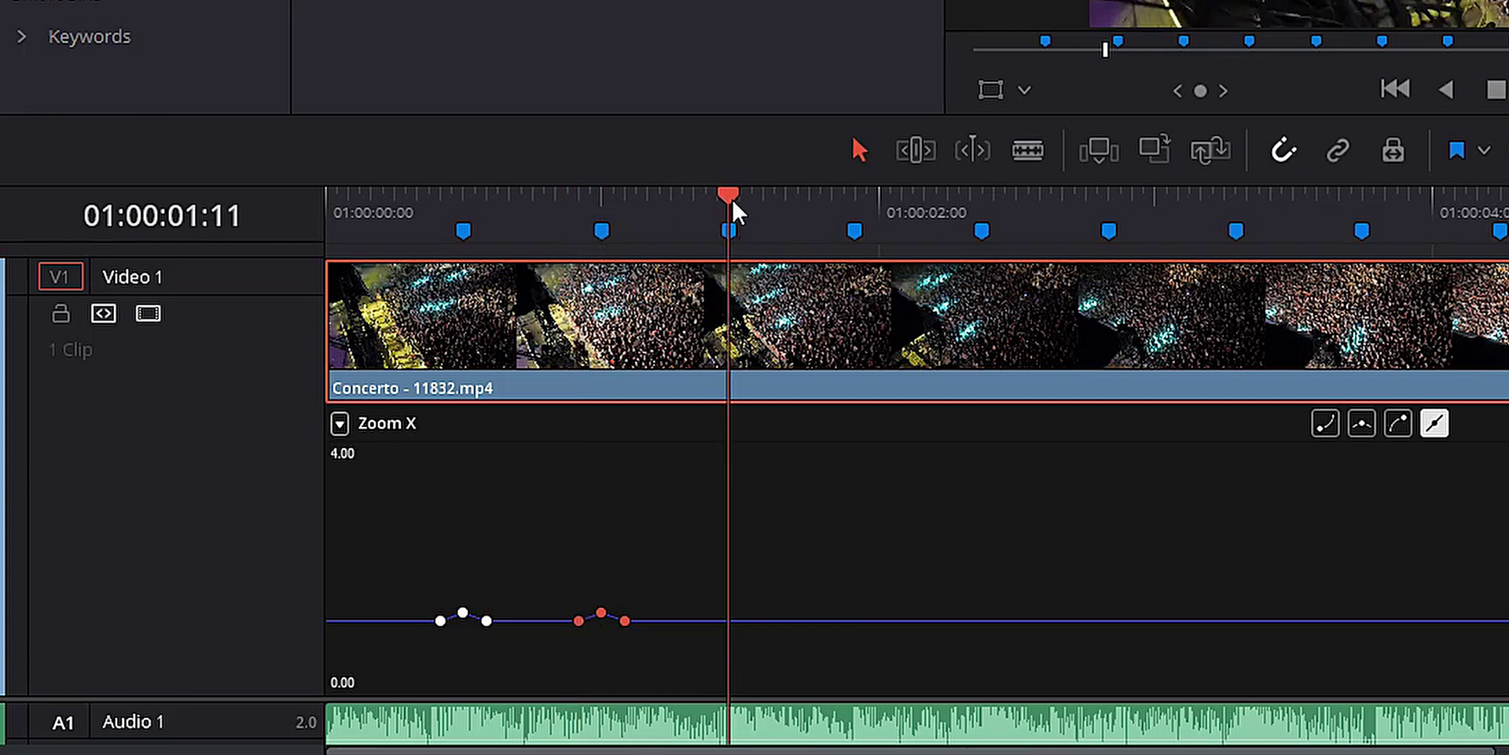
key("Left")
key("Left")
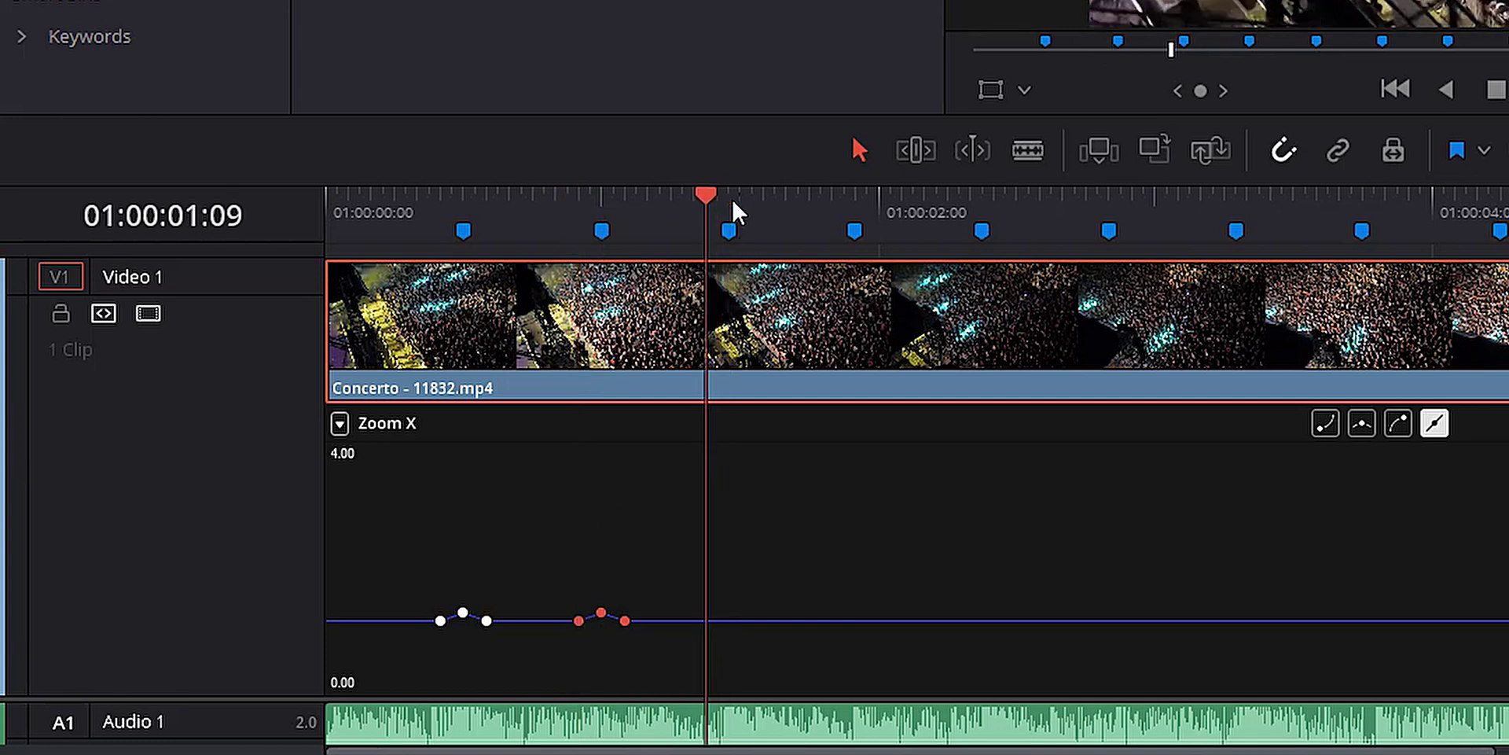
key("ctrl+v")
left_click(862, 195)
key("Left")
key("Left")
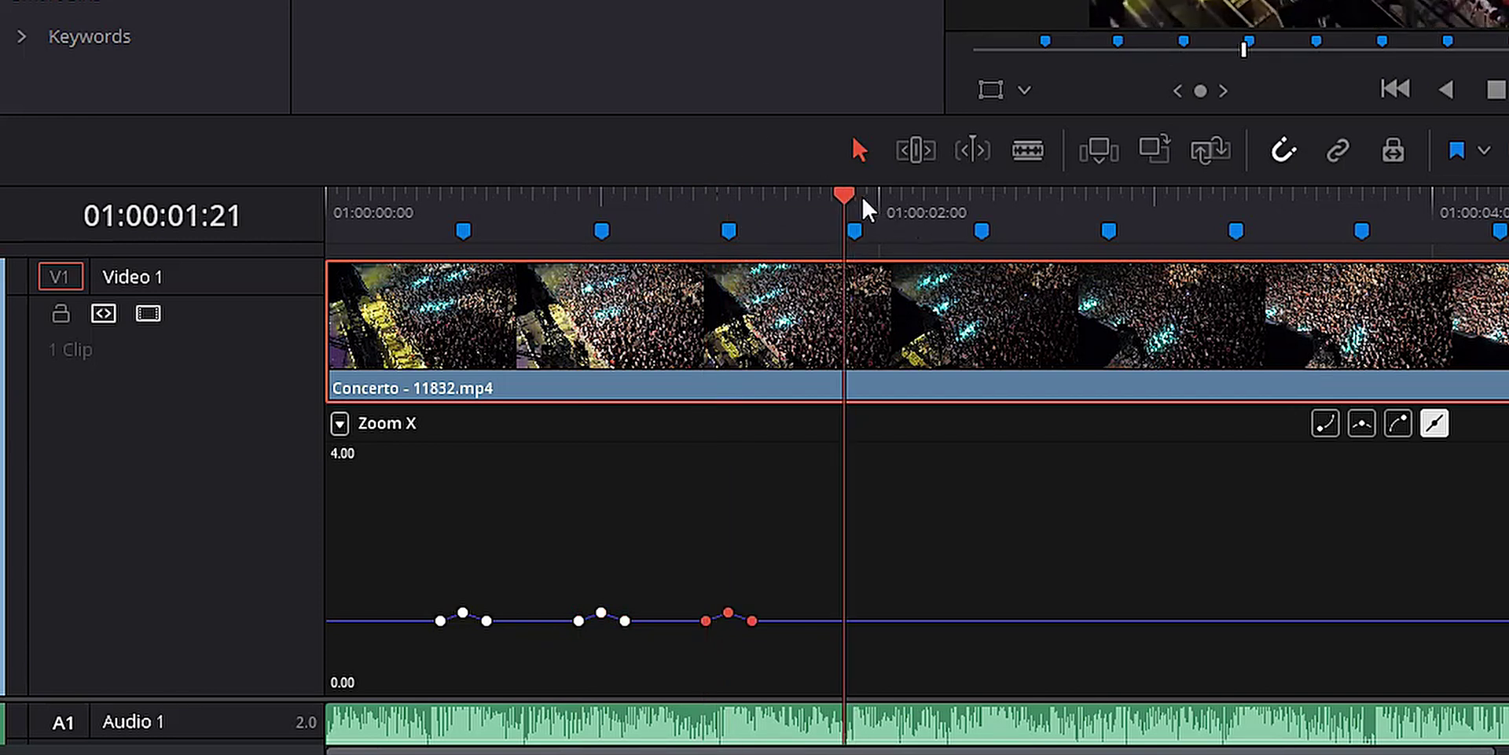
key("ctrl+v")
left_click(989, 197)
key("Left")
key("Left")
key("ctrl+v")
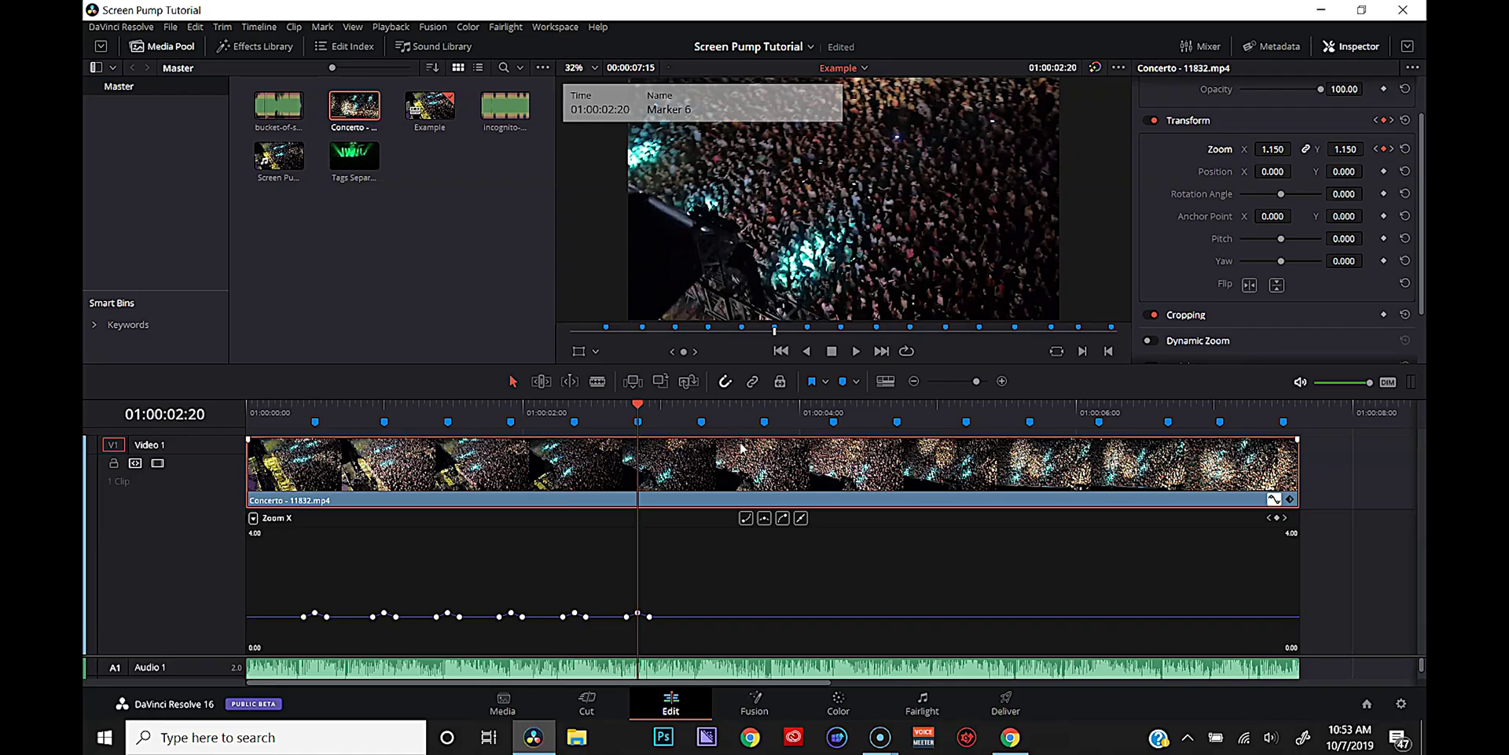
Split the Concerto clip at the seventh marker, 01:00:03:07, and replace the part after it with the Tags Separated By Commagraphic clip.
left_click(702, 405)
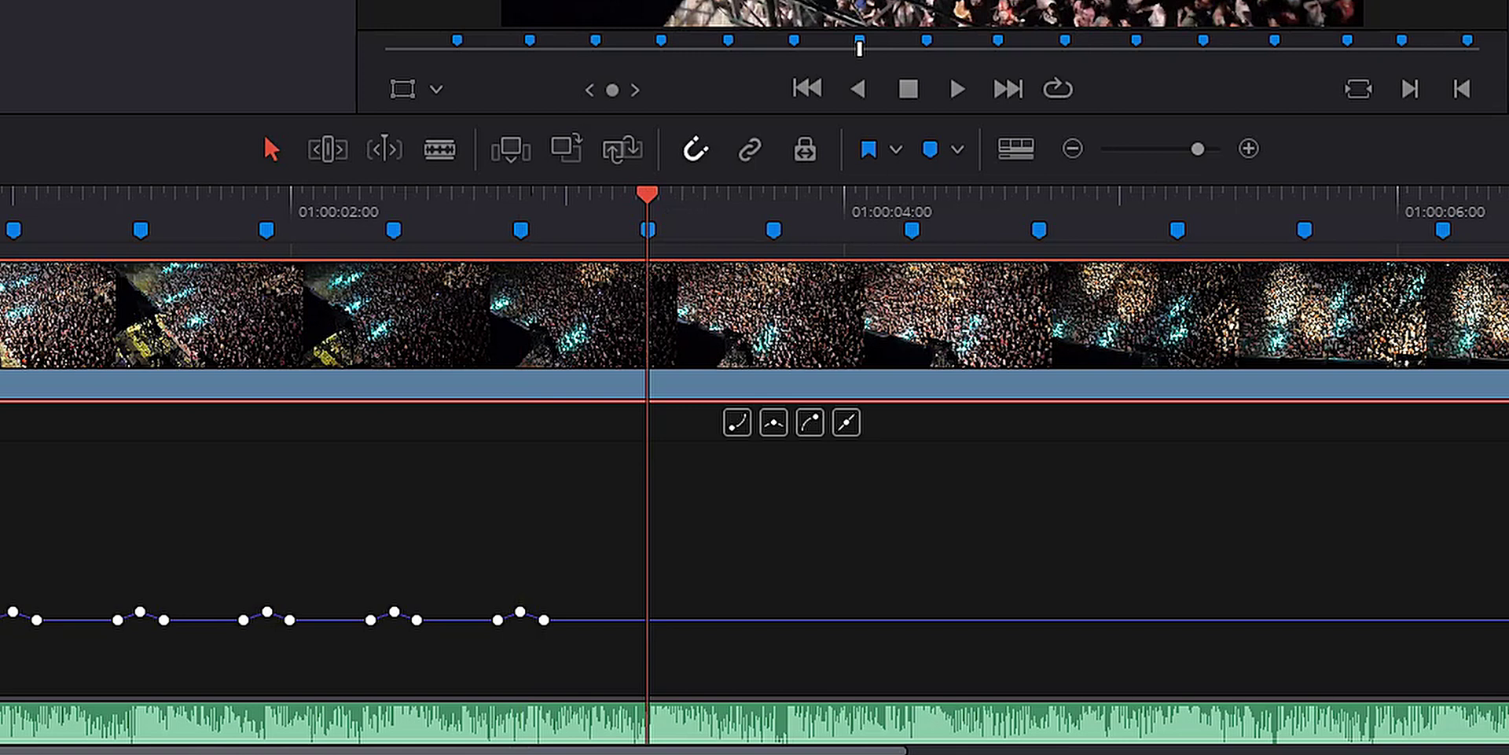
key("shift+c")
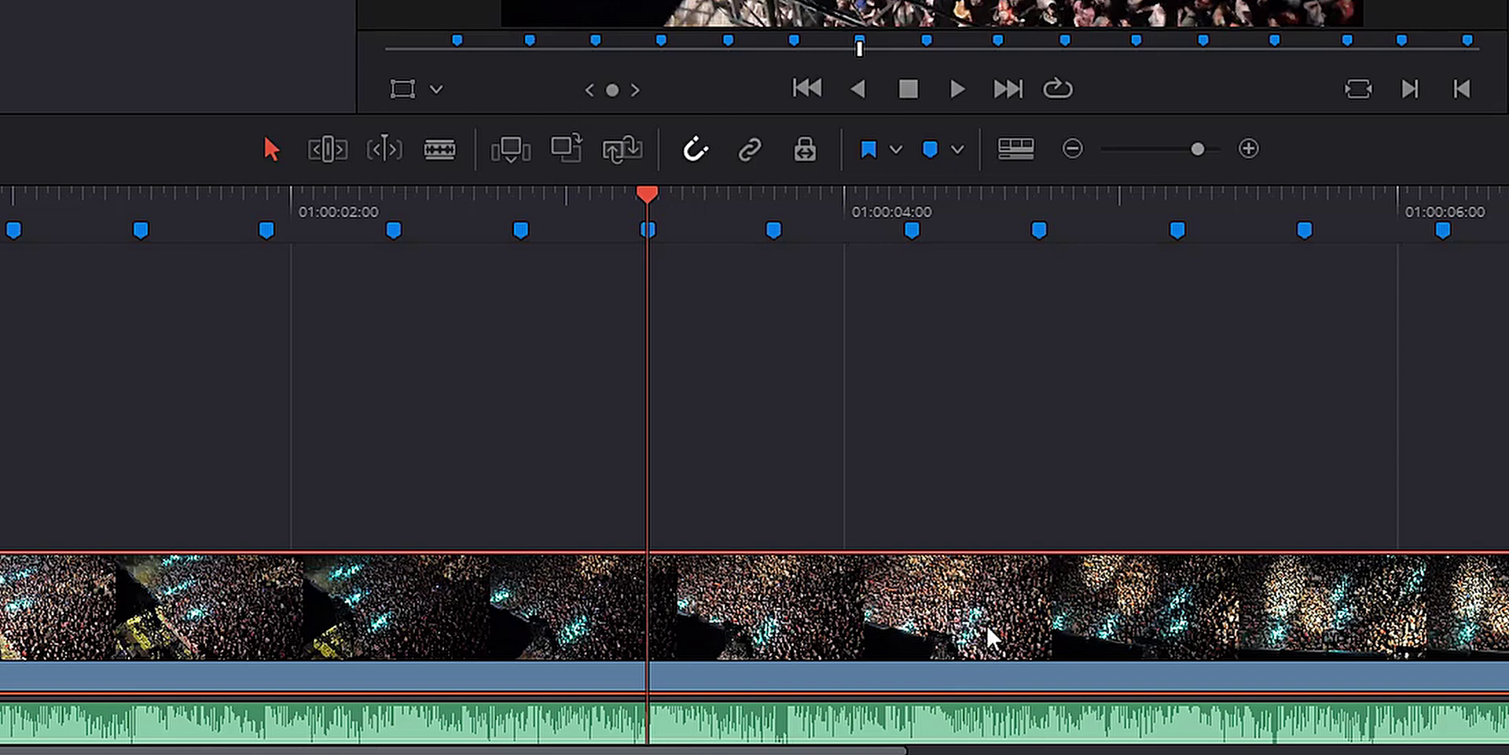
key("ctrl+b")
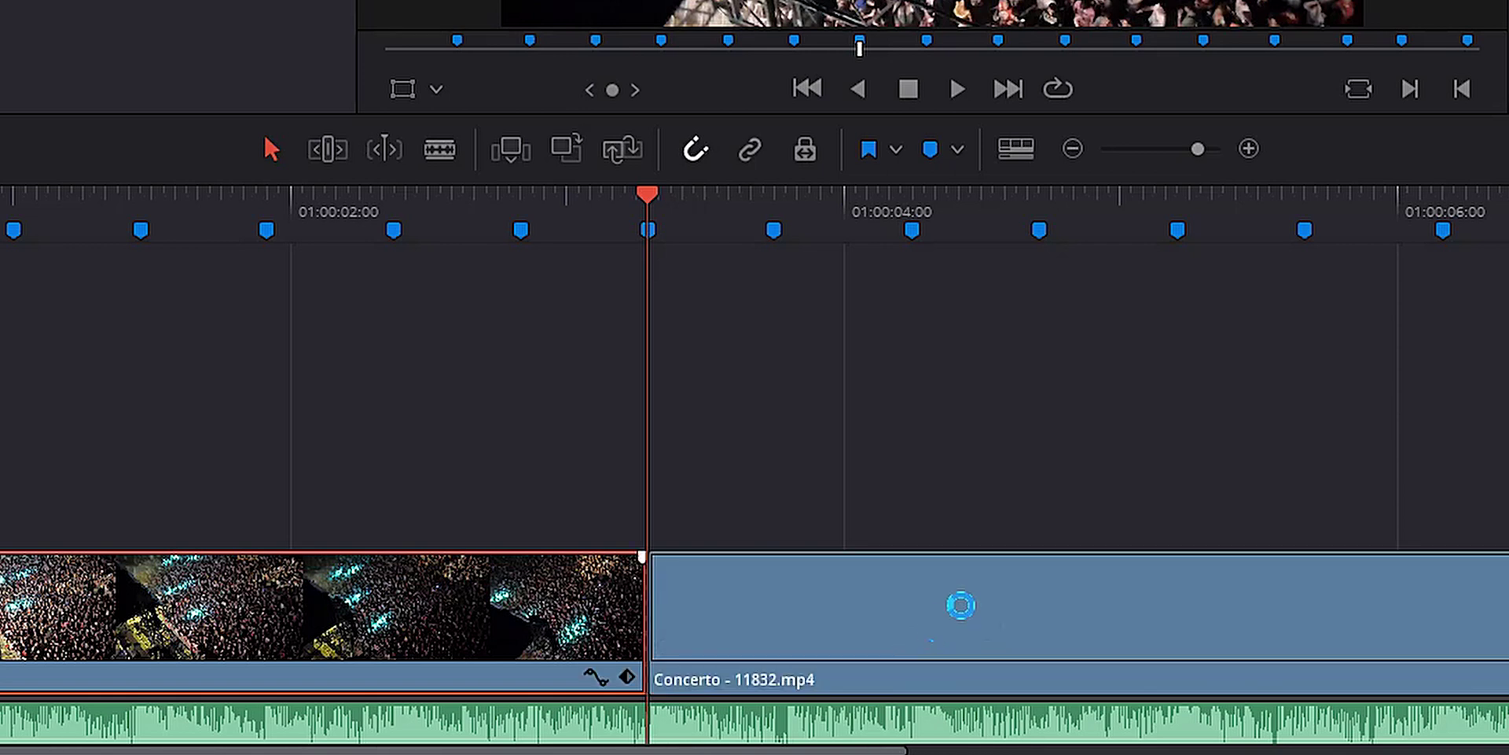
left_click(963, 609)
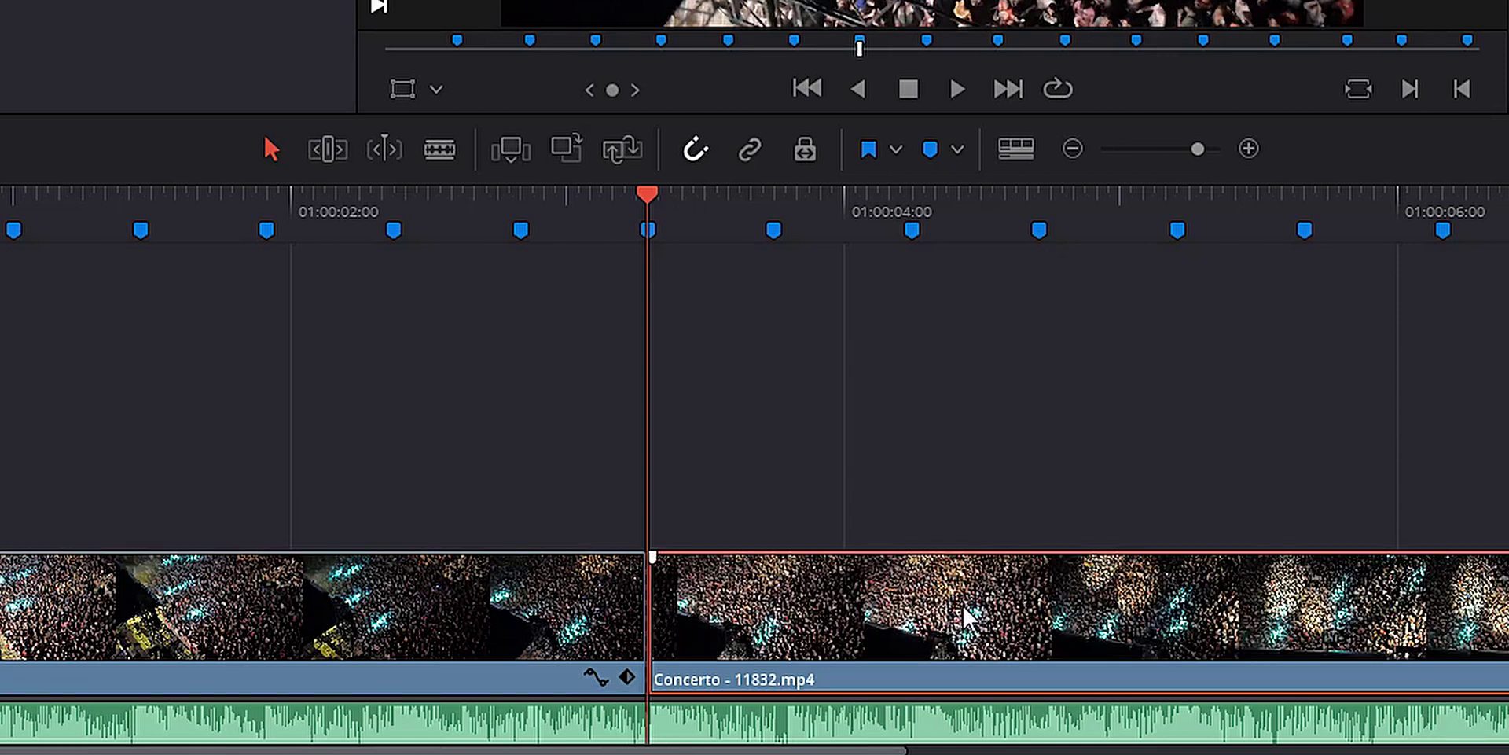
key("Delete")
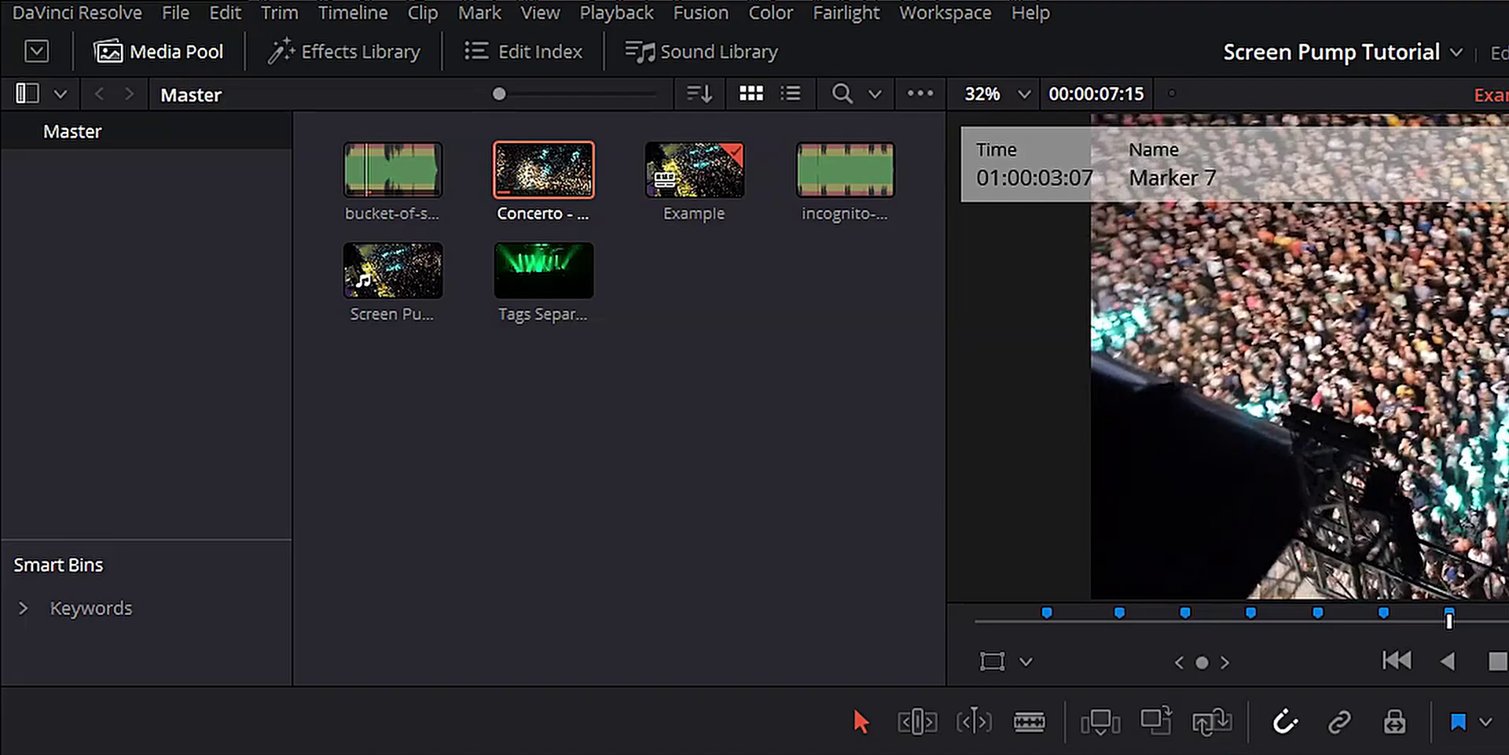
left_click_drag(526, 282, 652, 590)
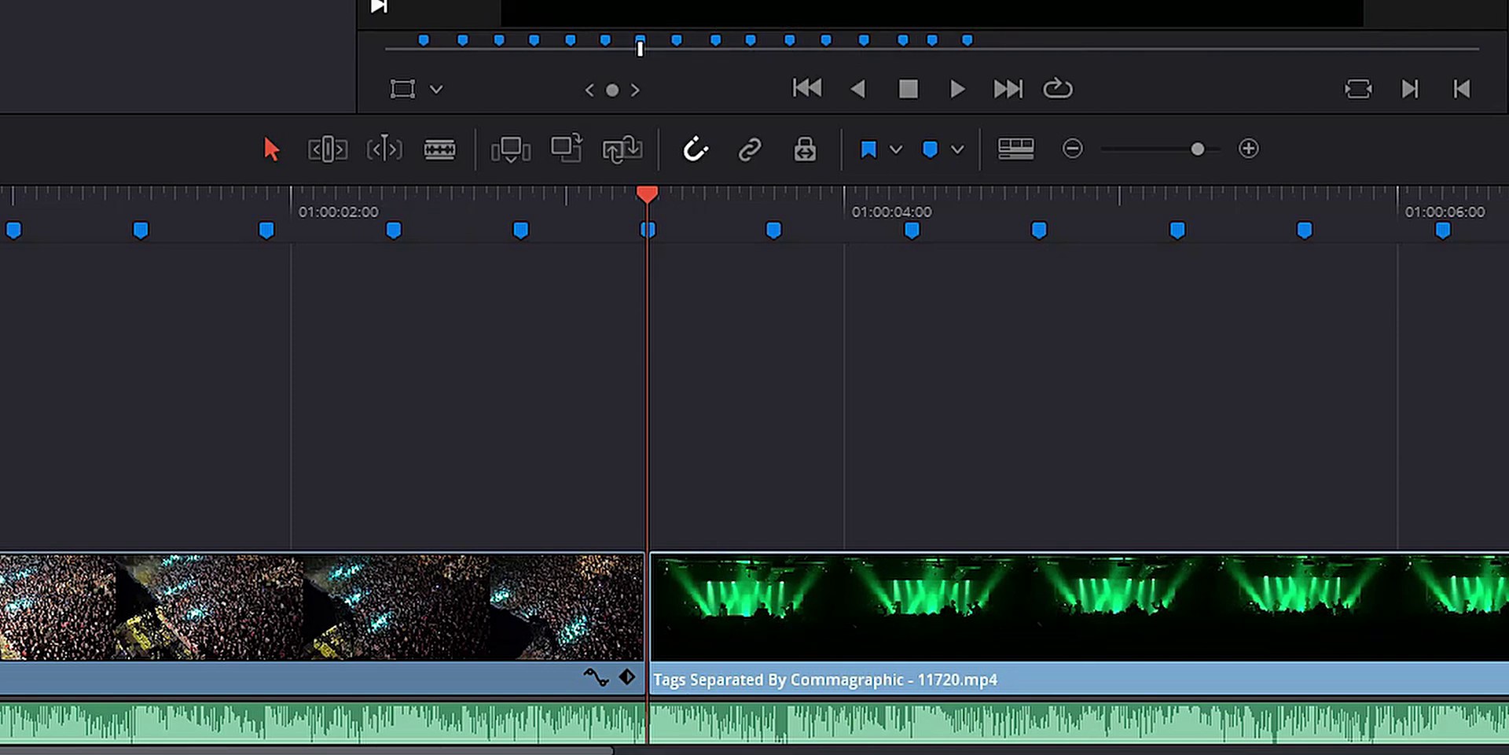
Split the Concerto clip four frames before the seventh marker.
left_click(649, 205)
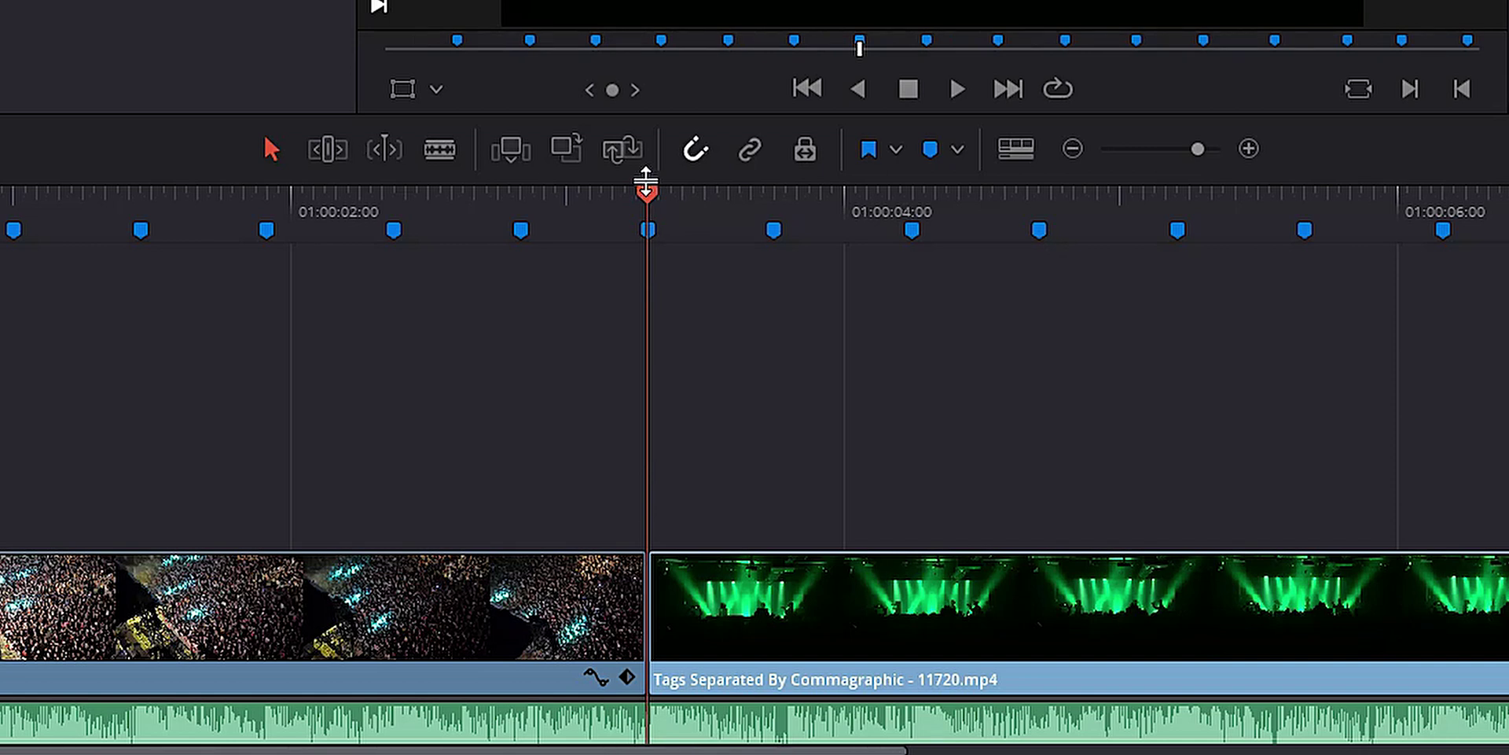
key("Left")
key("Left")
key("Left")
key("Left")
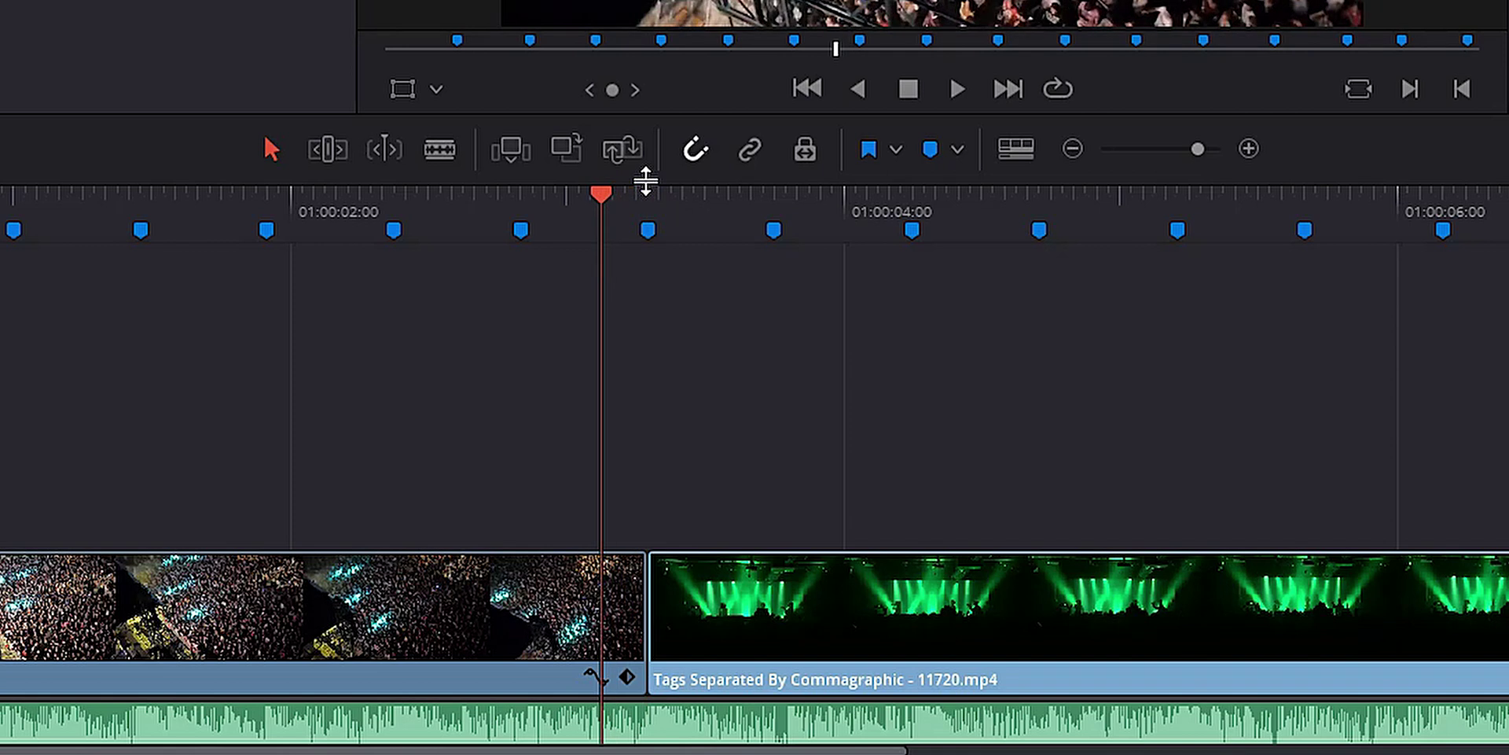
left_click(618, 618)
key("ctrl+b")
Split the Tags Separated By Commagraphic clip four frames after the seventh marker.
left_click(654, 209)
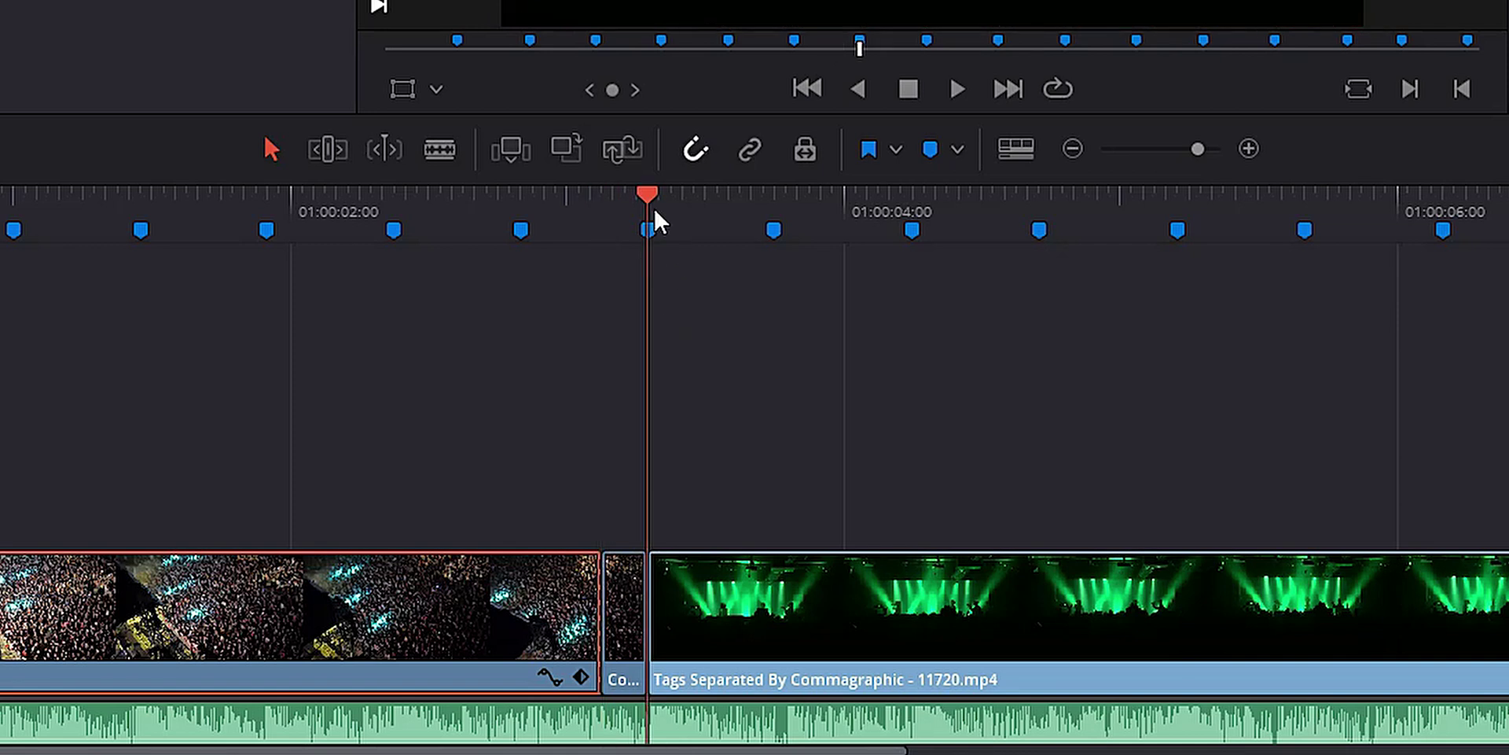
key("Right")
key("Right")
key("Right")
key("Right")
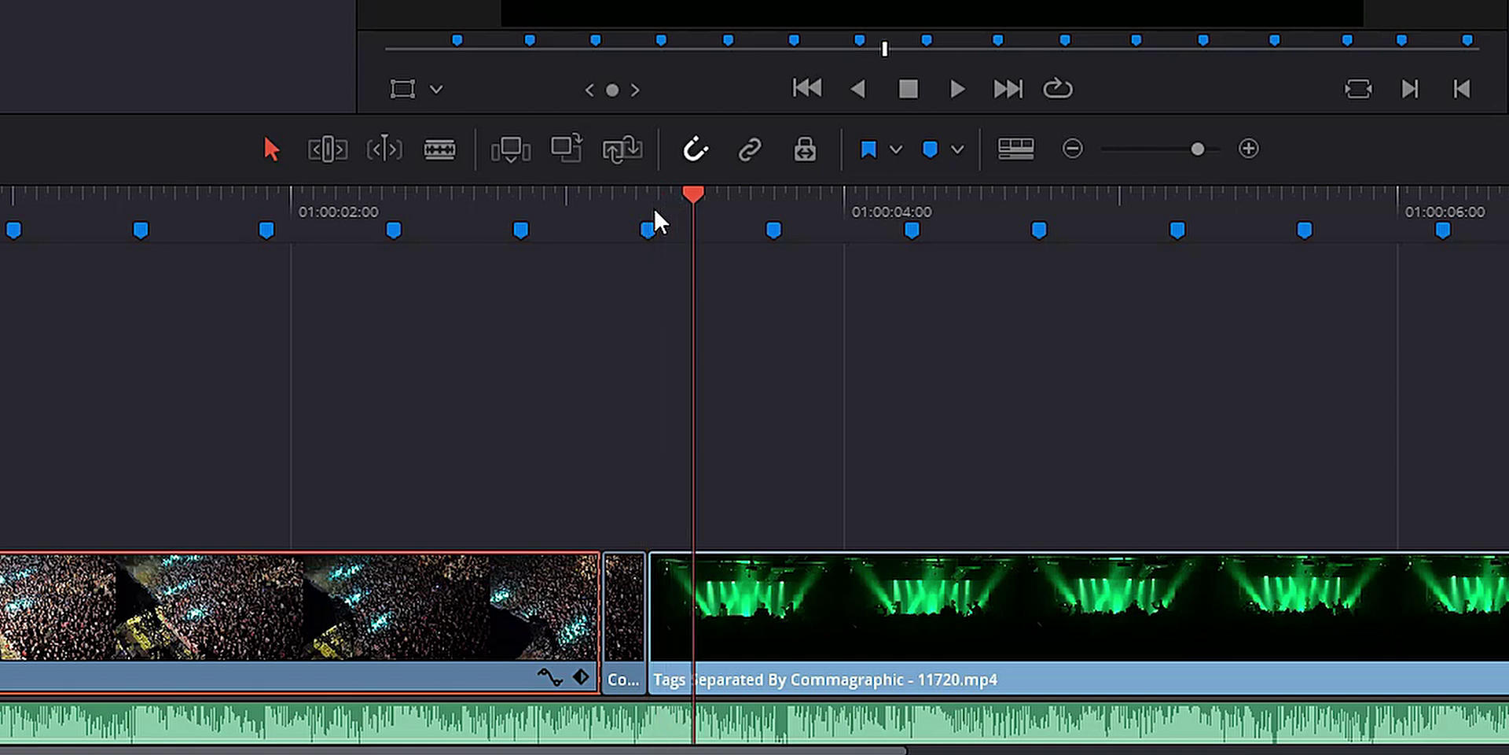
left_click(941, 623)
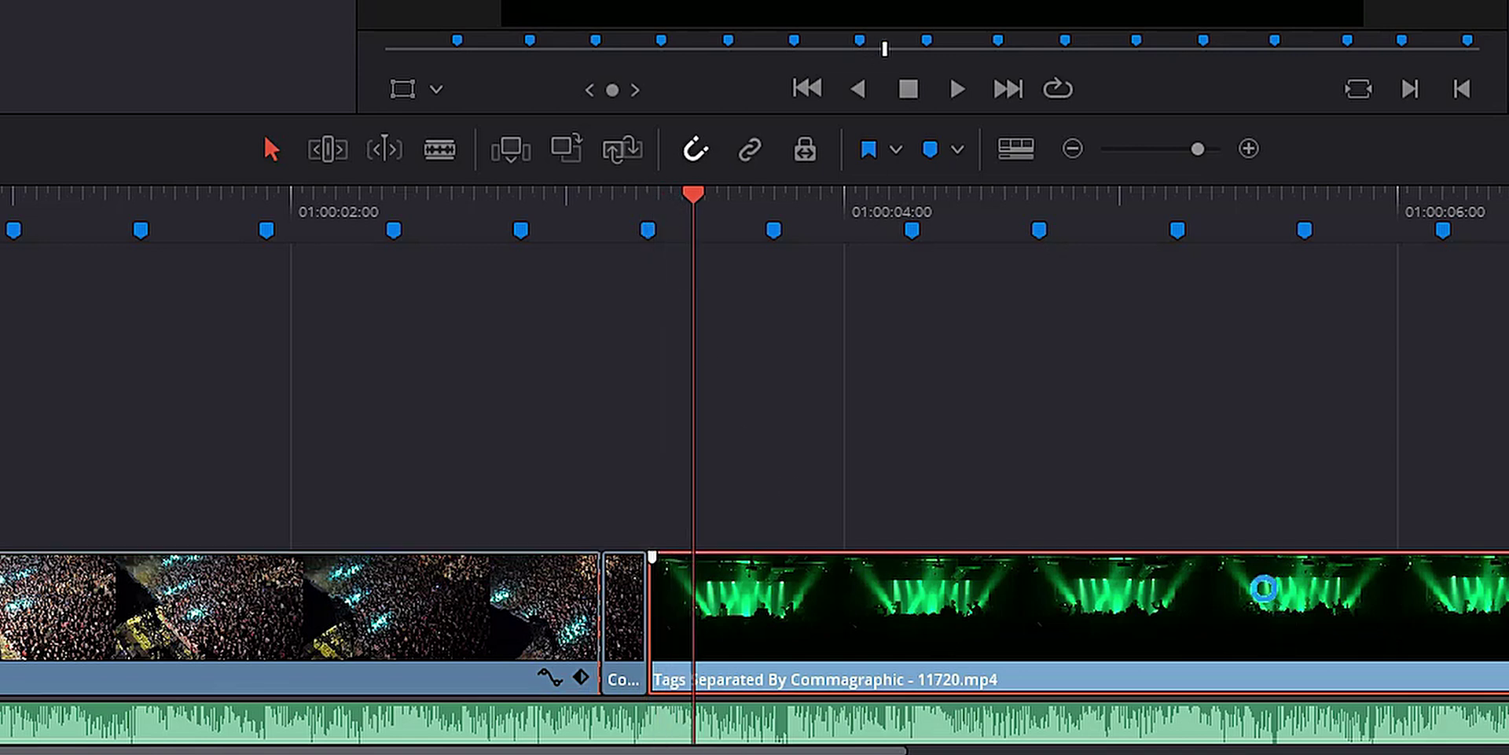
key("ctrl+b")
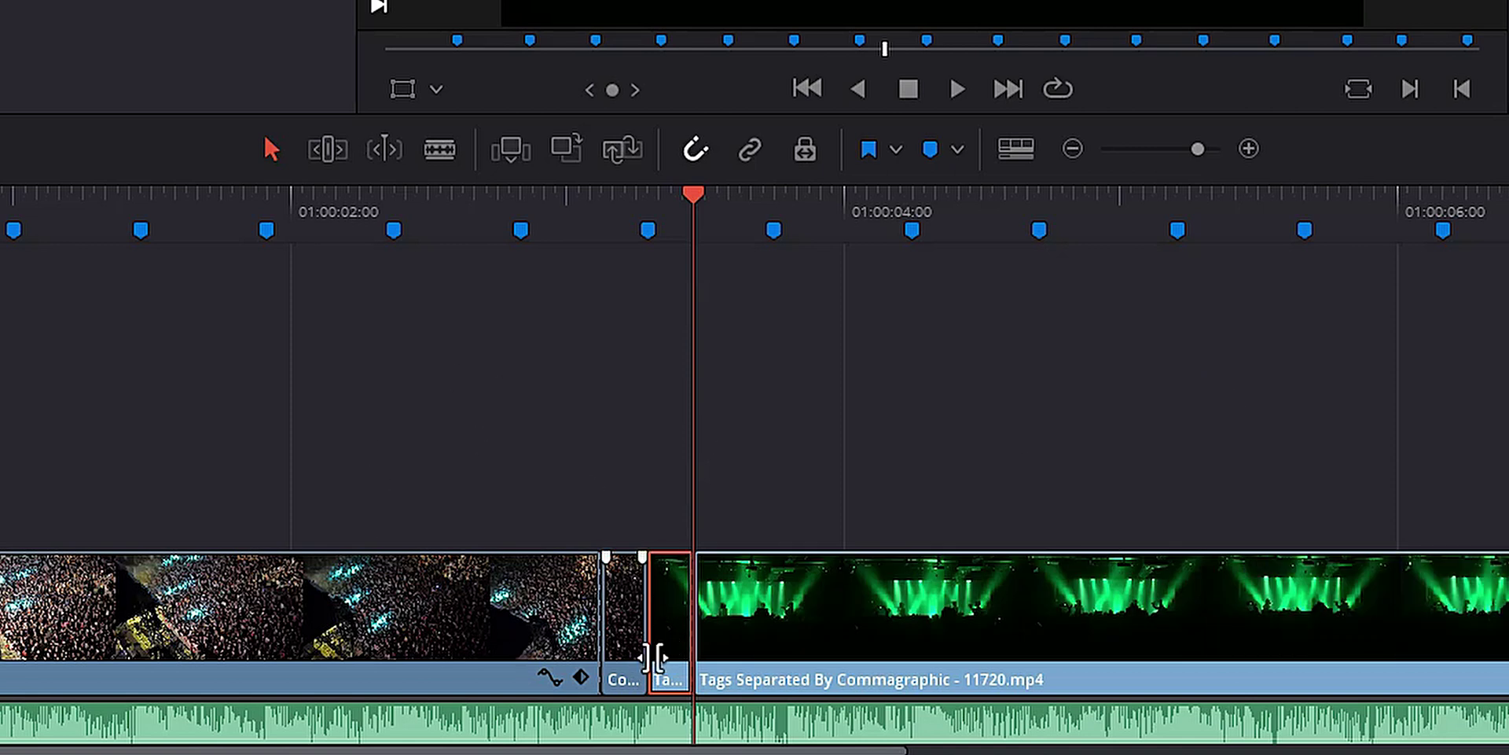
Combine the two short clips on either side of the seventh marker into a compound clip named "screen pump transition".
left_click(616, 516)
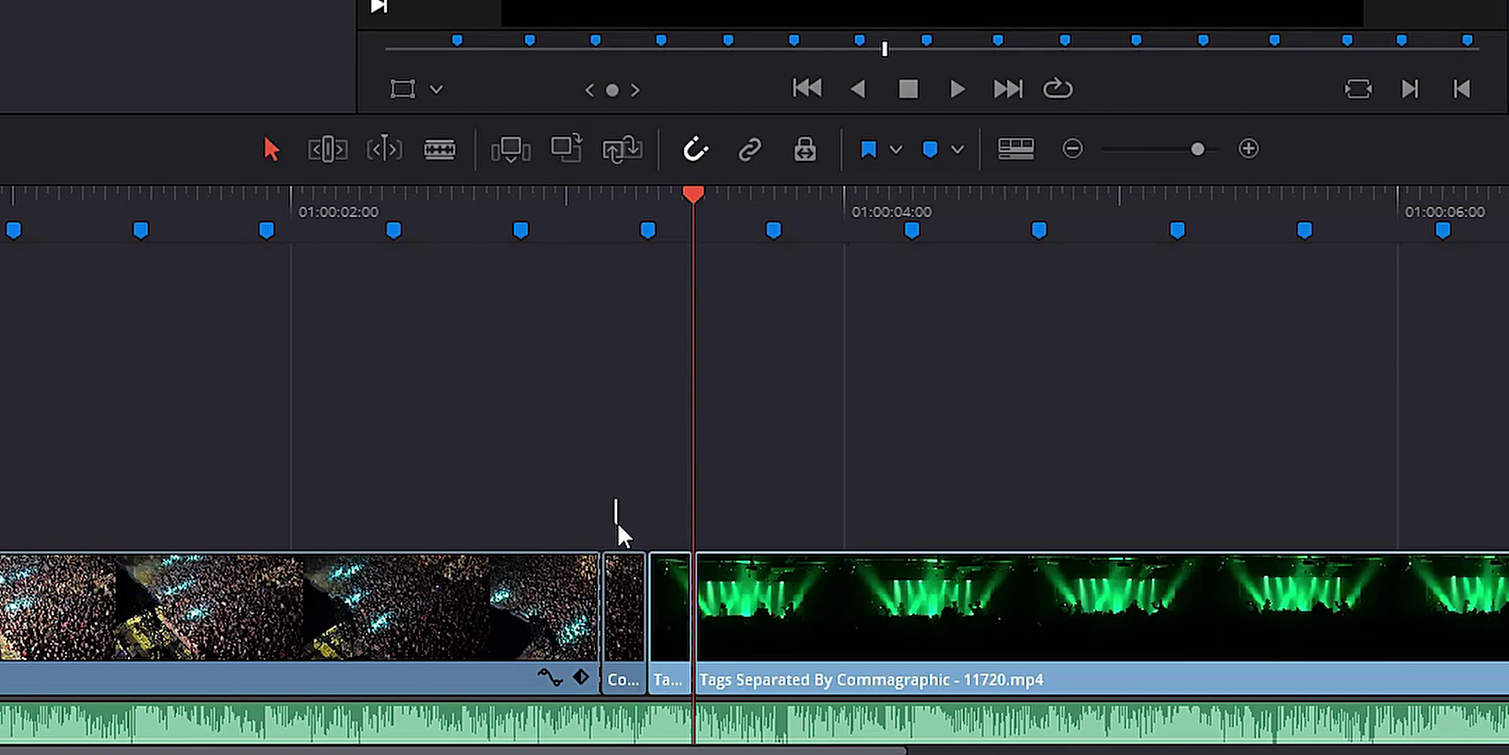
left_click_drag(618, 555, 666, 613)
right_click(665, 607)
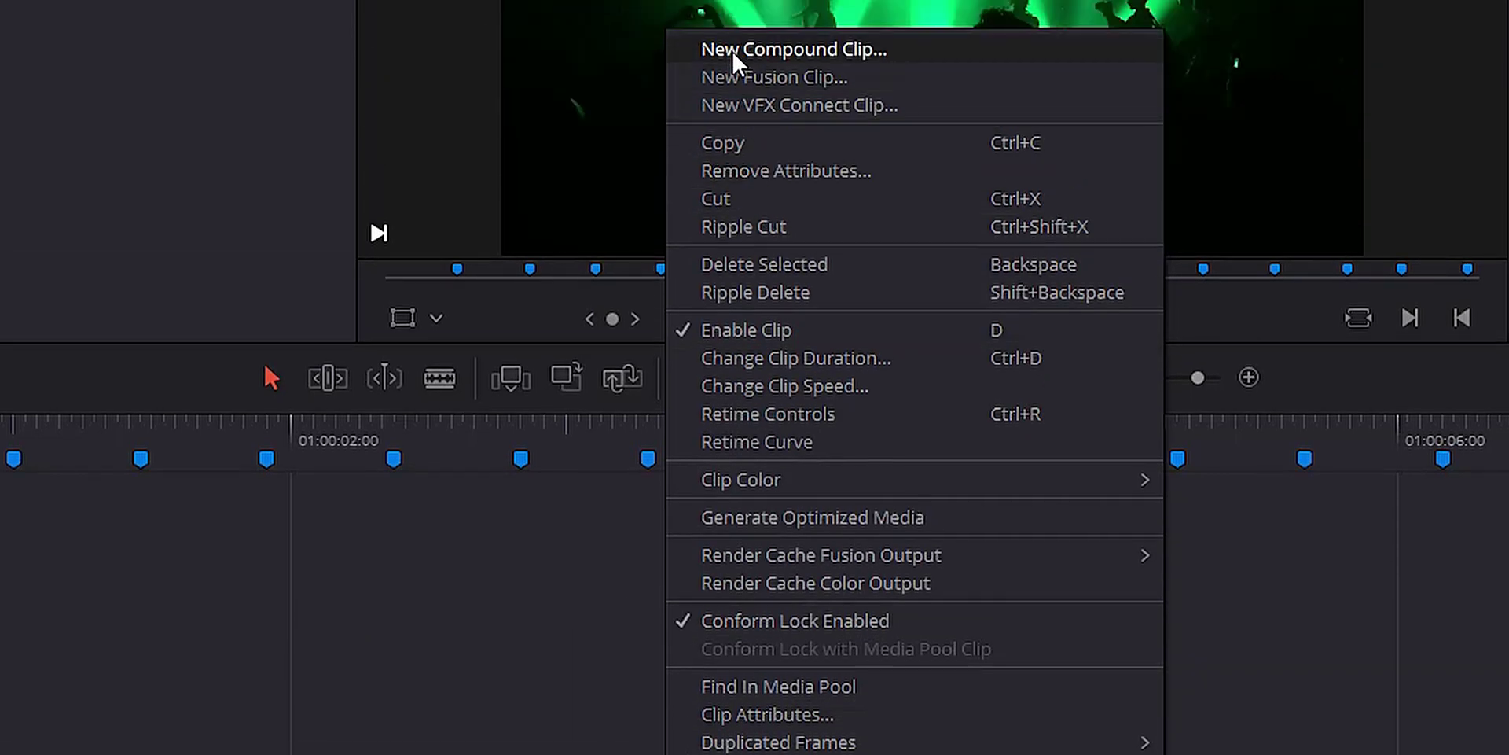
left_click(733, 48)
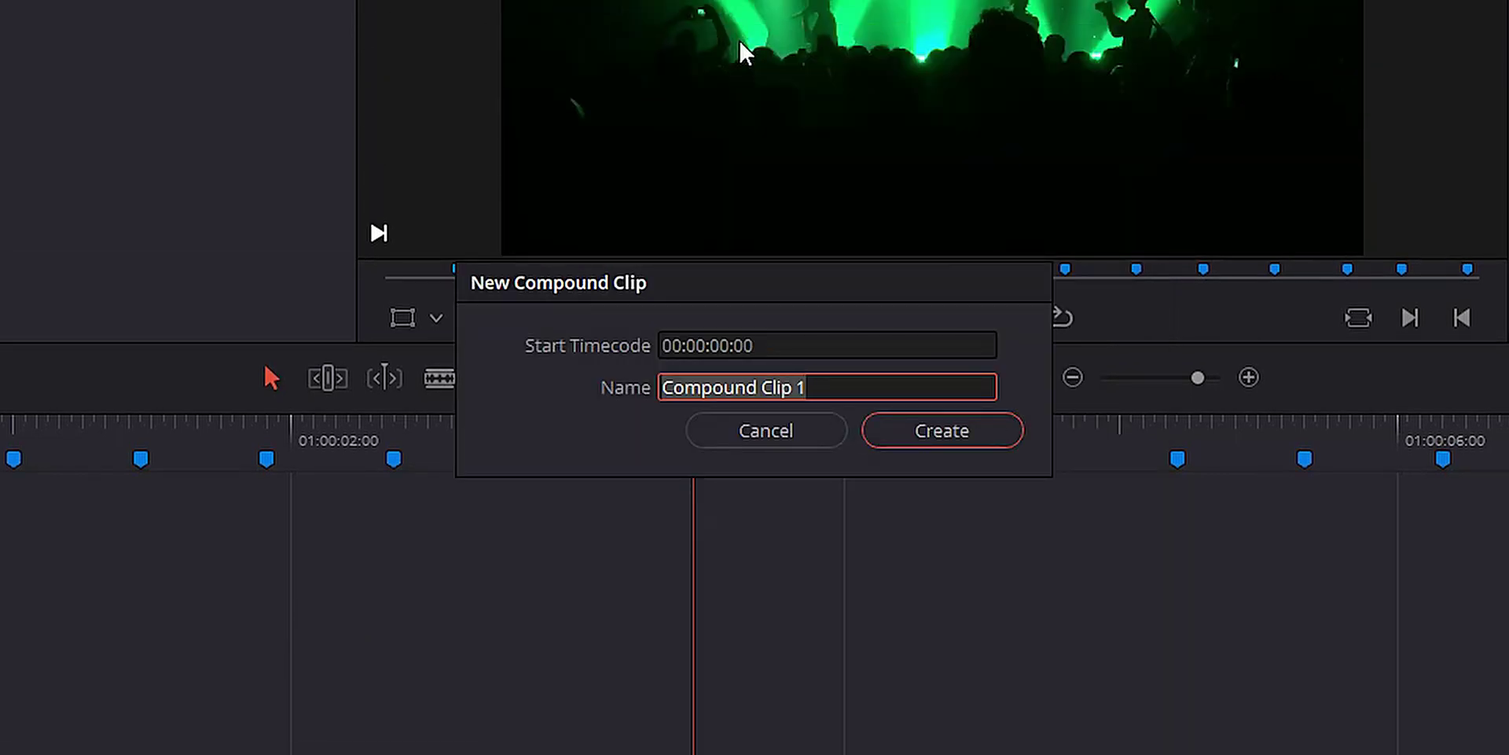
type("screen")
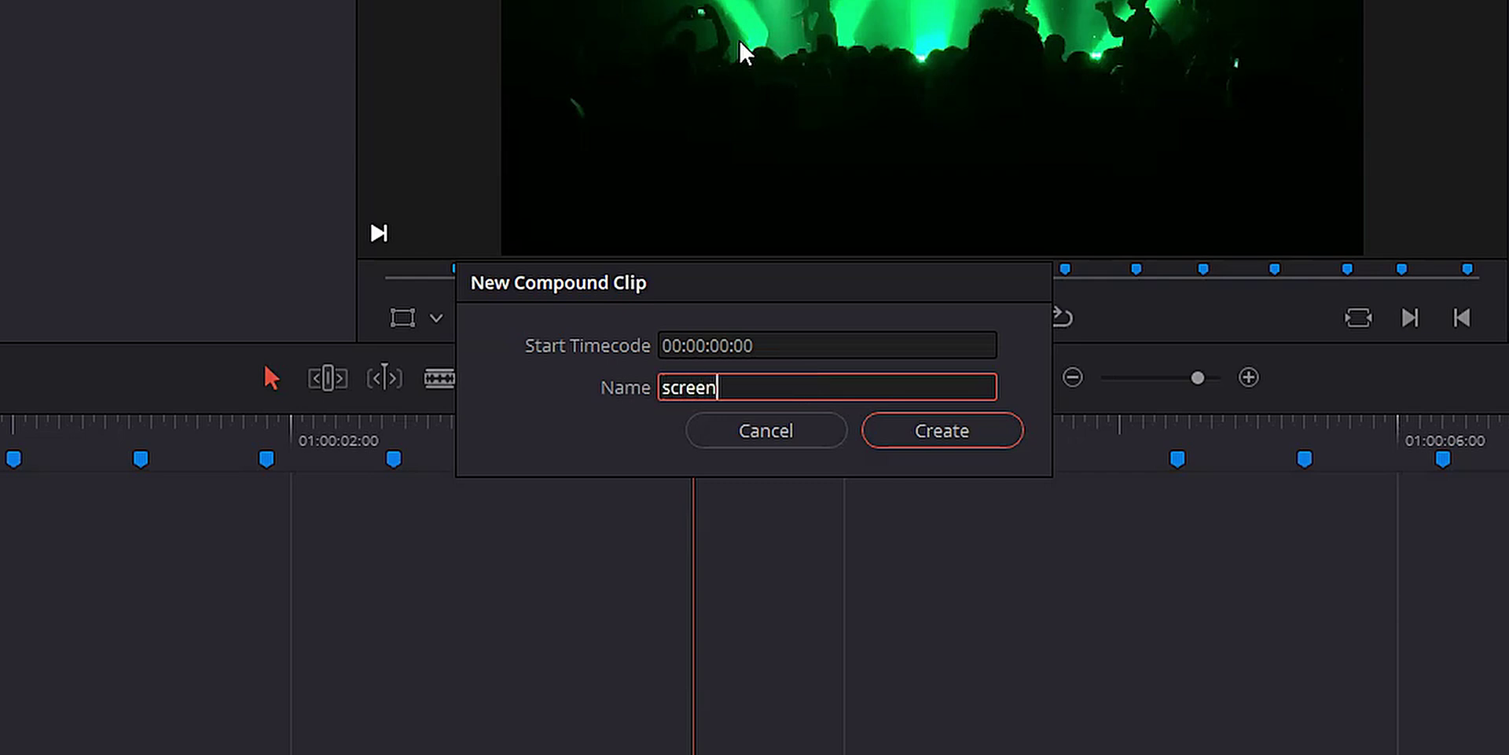
type(" pump tran")
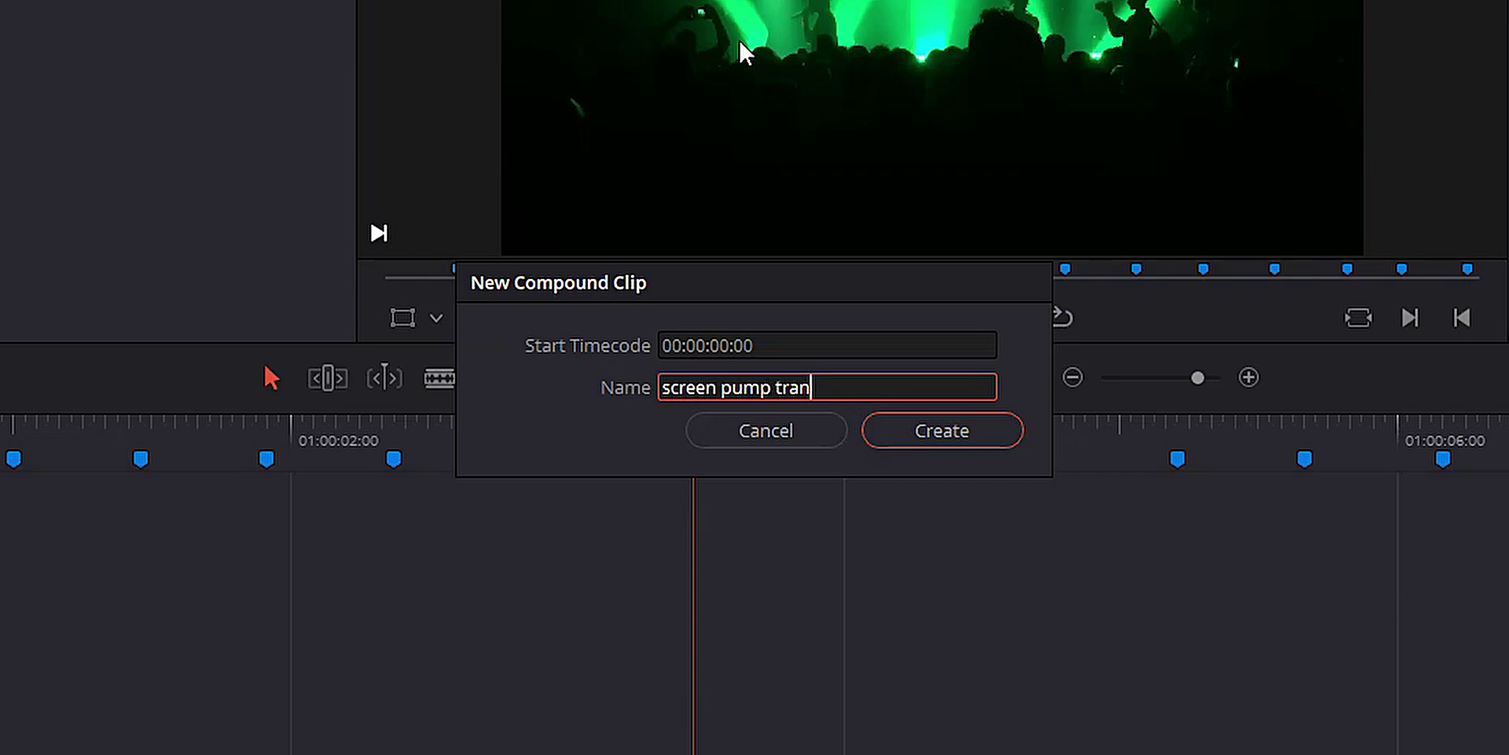
type("sition")
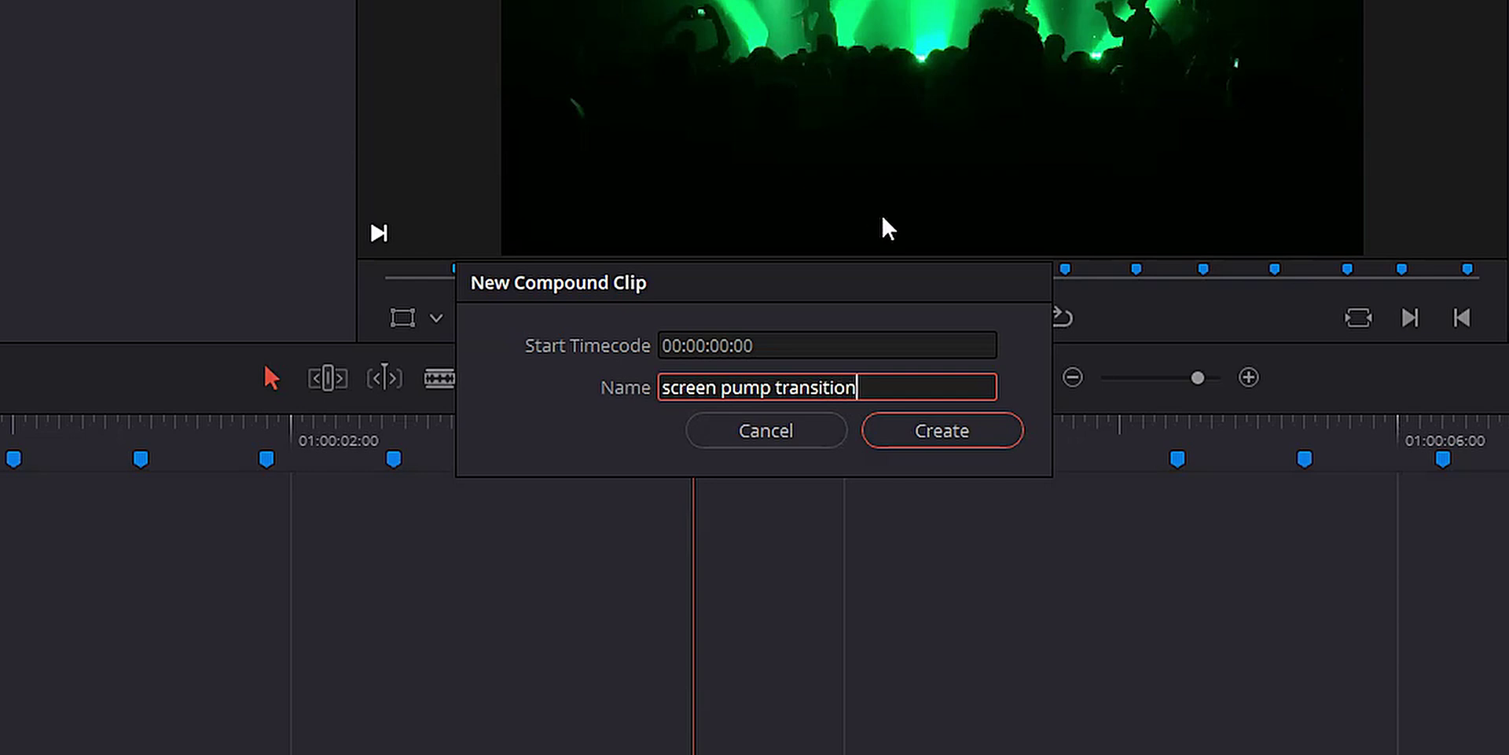
left_click(931, 427)
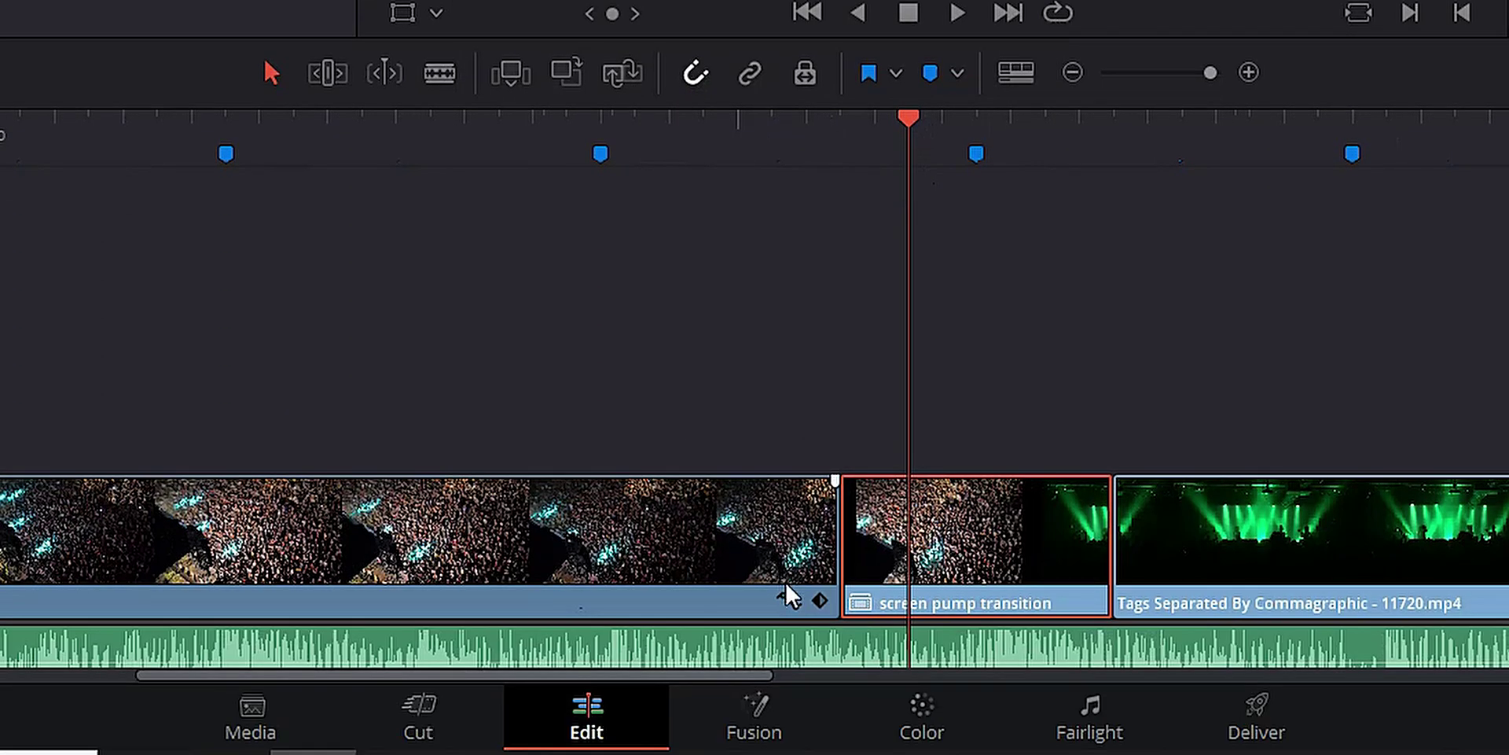
Copy the Concerto clip's last three zoom keyframes into the compound clip, starting two frames before the seventh marker, and show its keyframe curve.
left_click(787, 599)
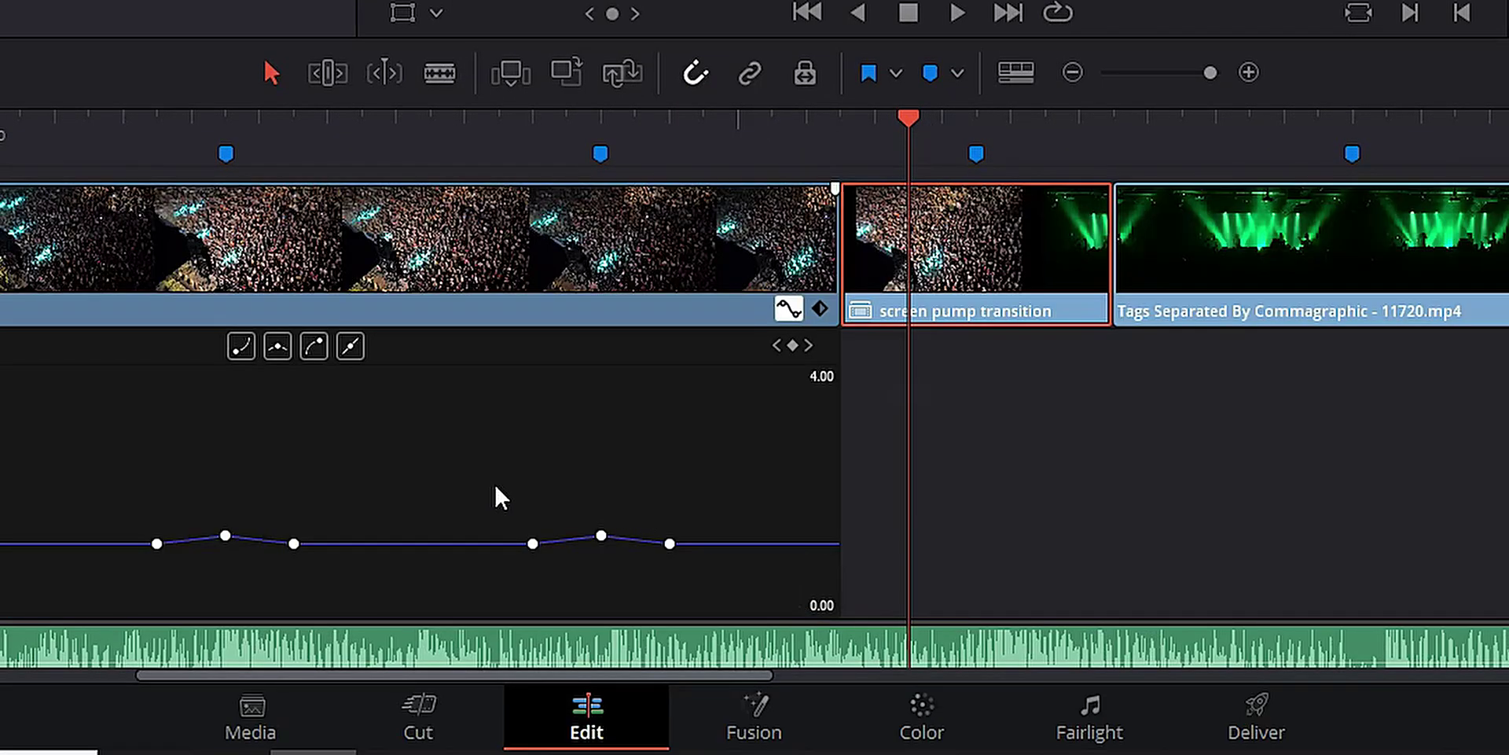
left_click_drag(521, 488, 696, 578)
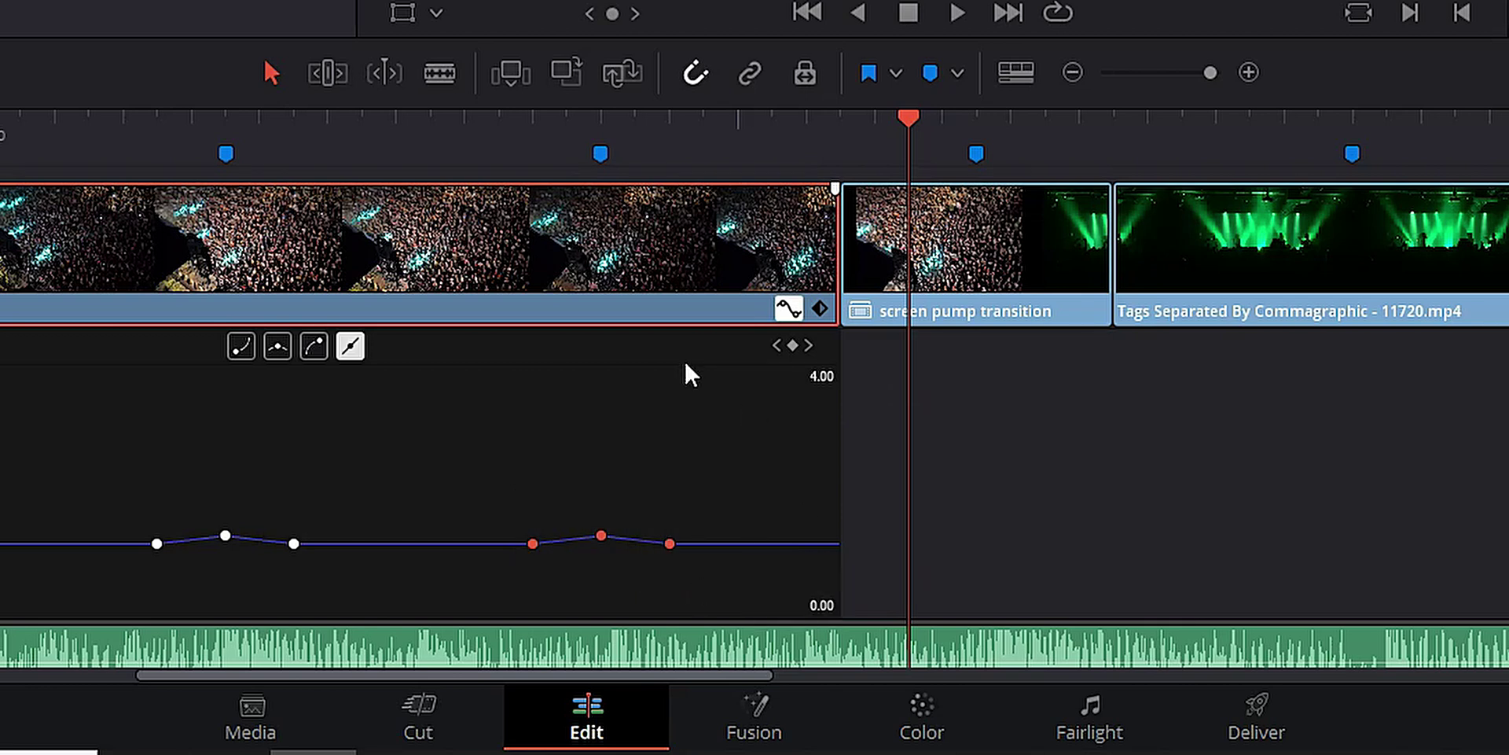
left_click(992, 231)
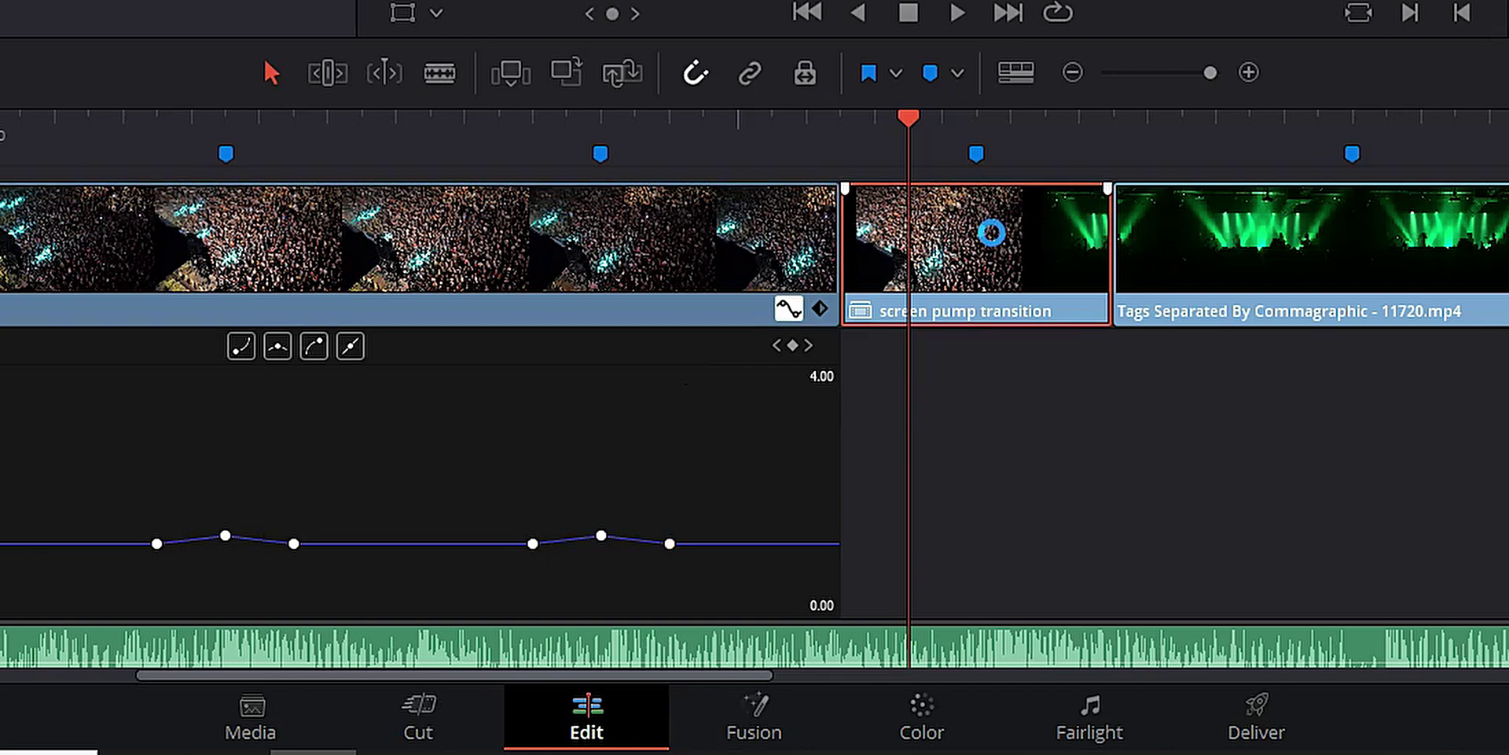
left_click(977, 118)
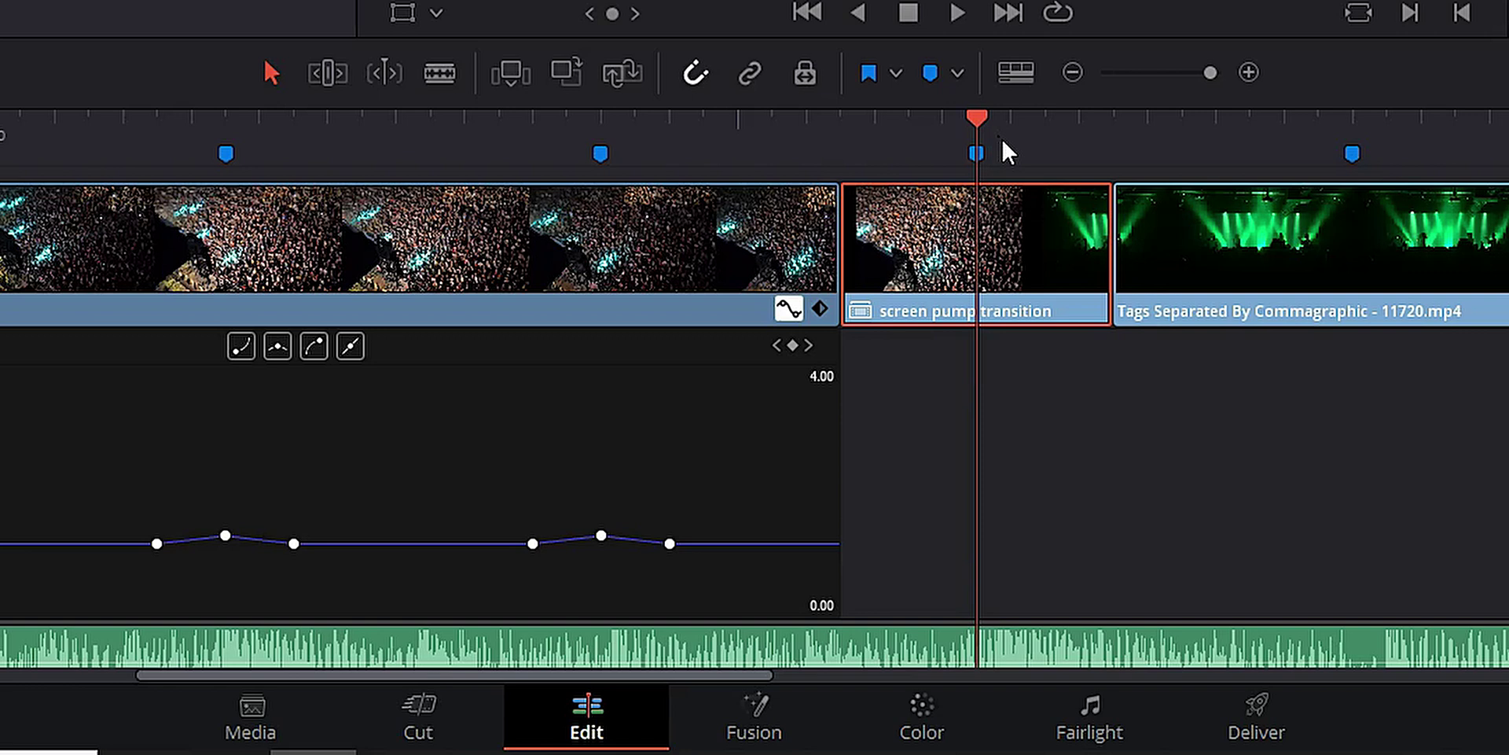
key("j")
key("k")
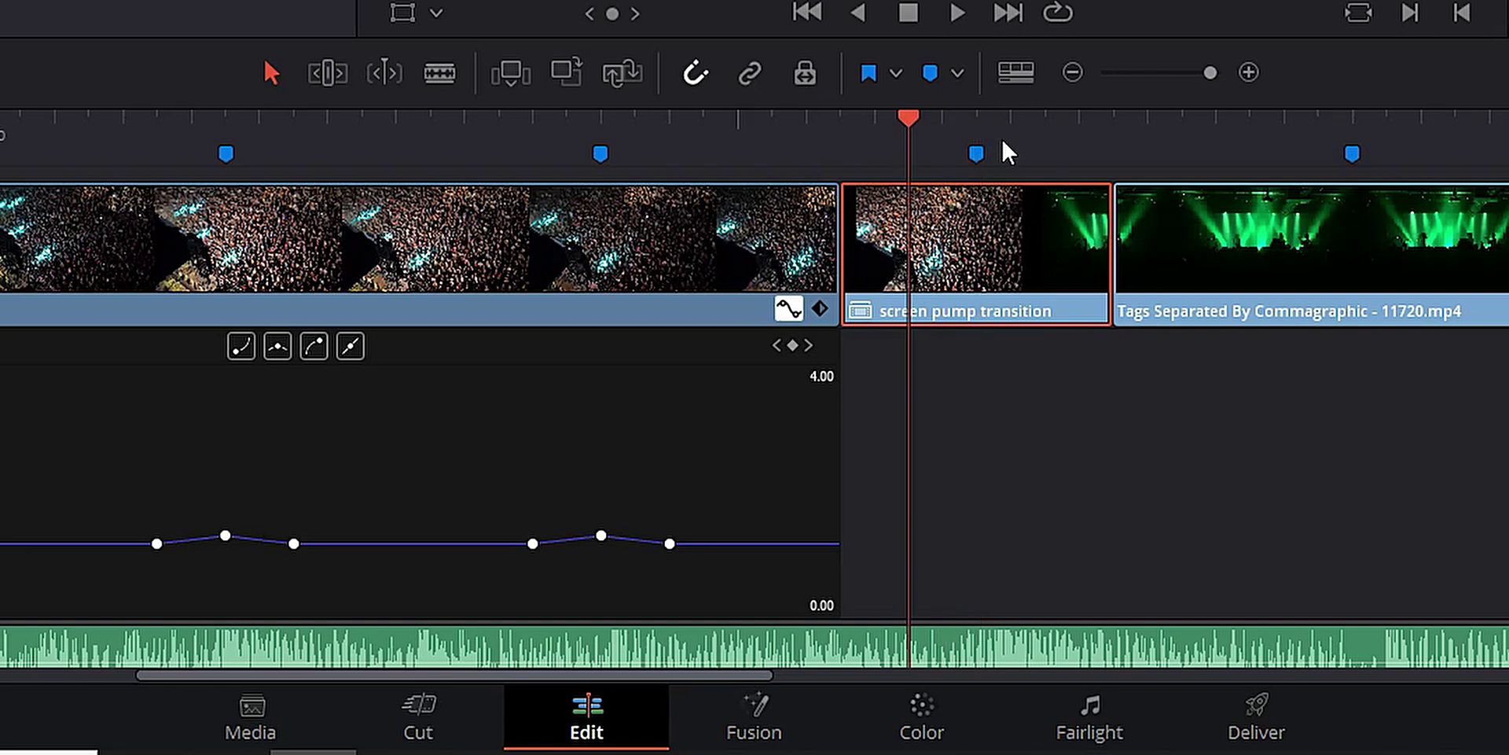
key("ctrl+v")
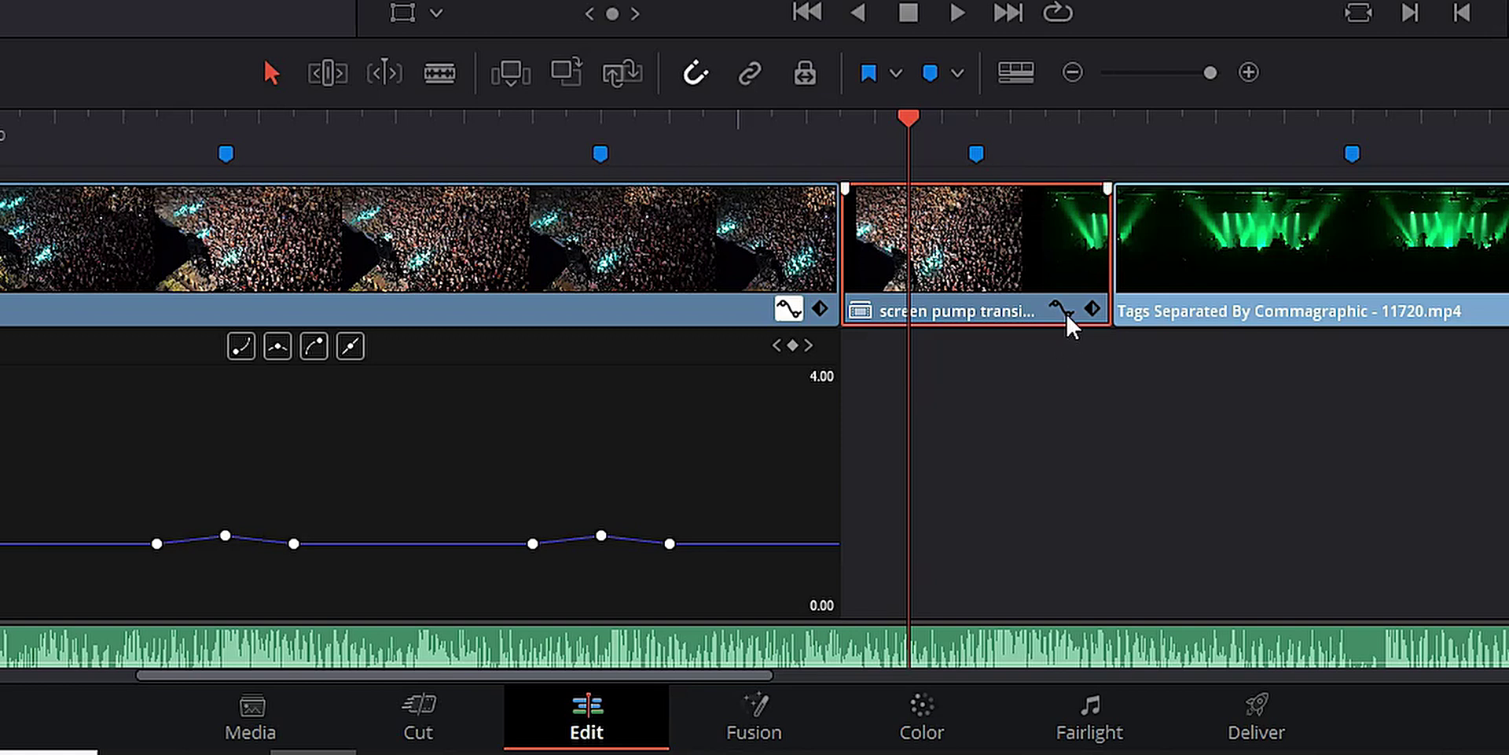
left_click(1062, 309)
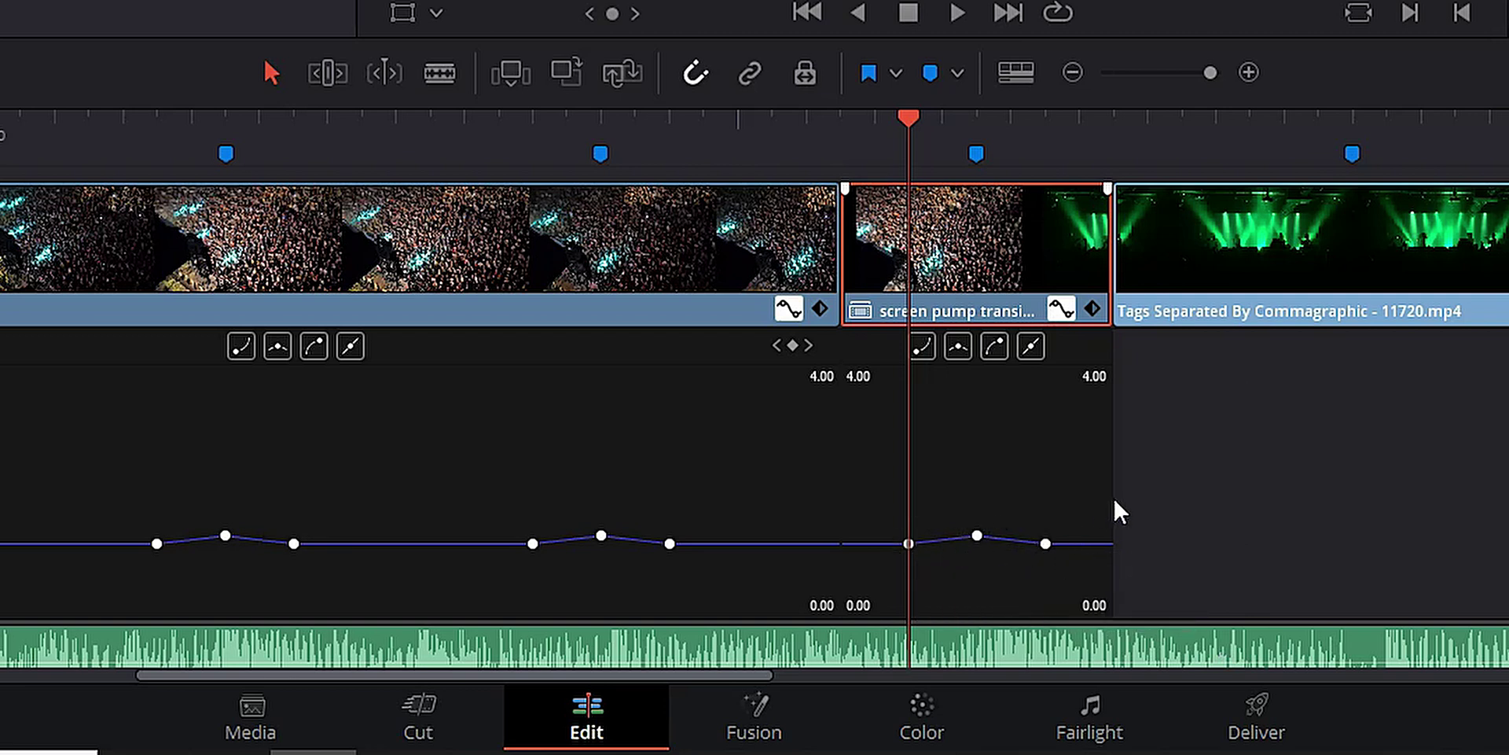
Set the compound clip's zoom to 1.3 at the seventh marker, and move the playhead to the eighth marker.
left_click(975, 134)
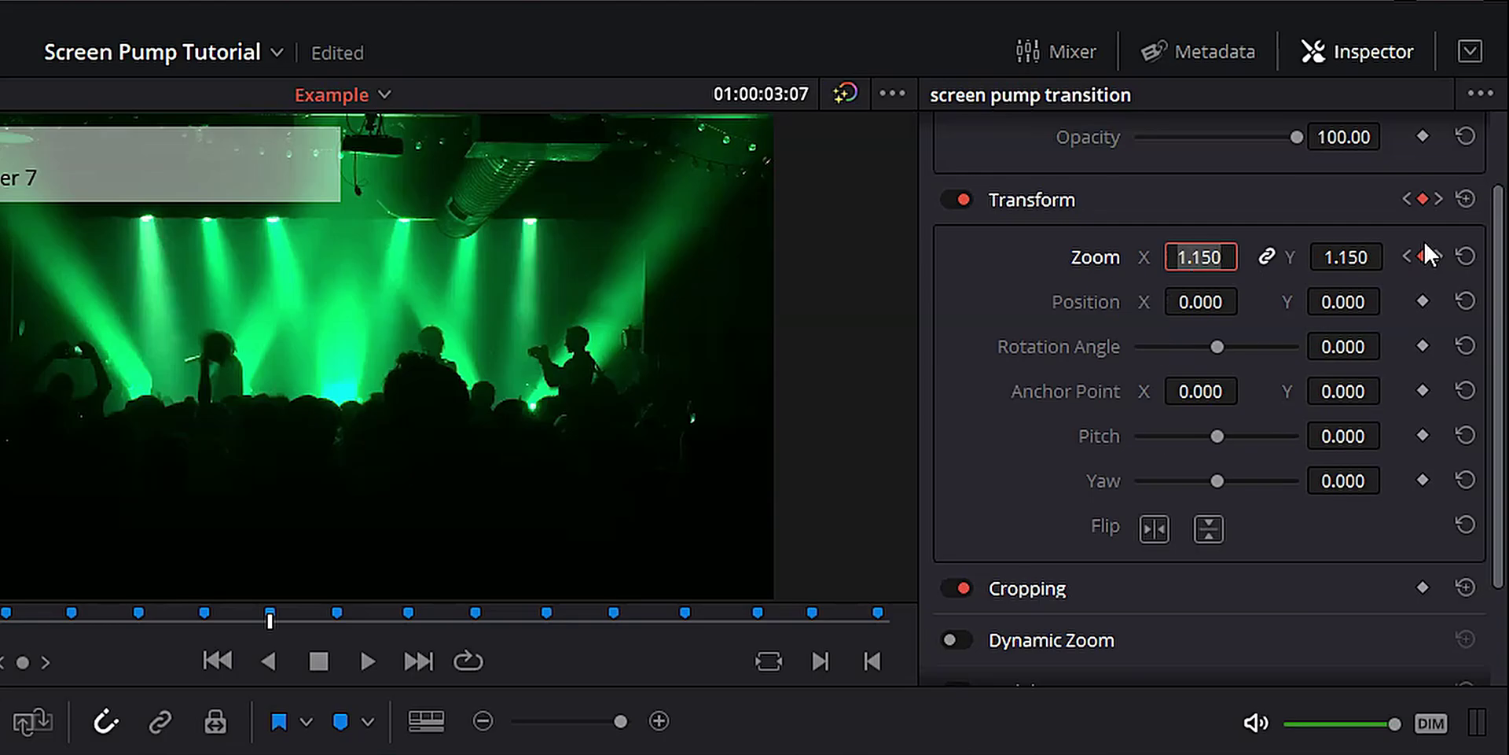
type("1.")
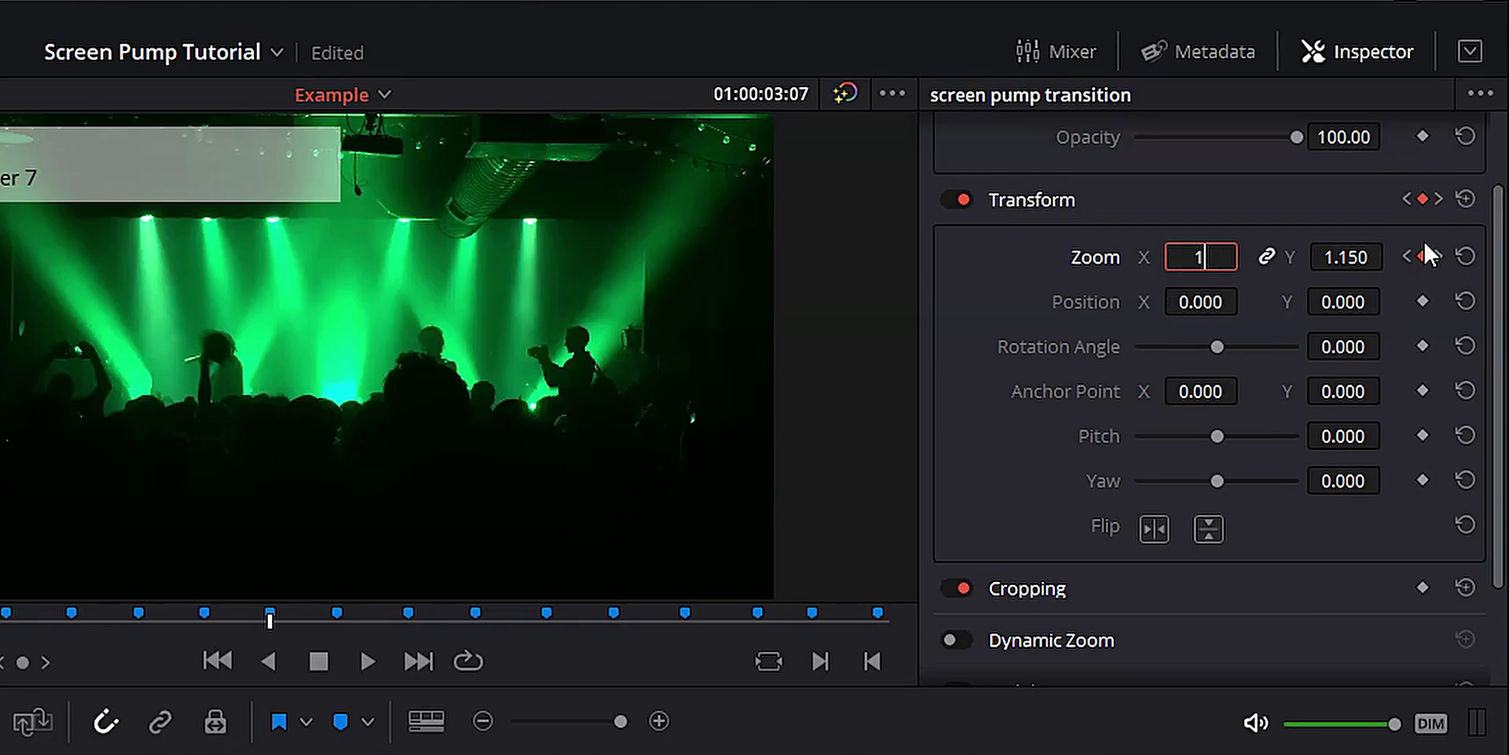
type("3")
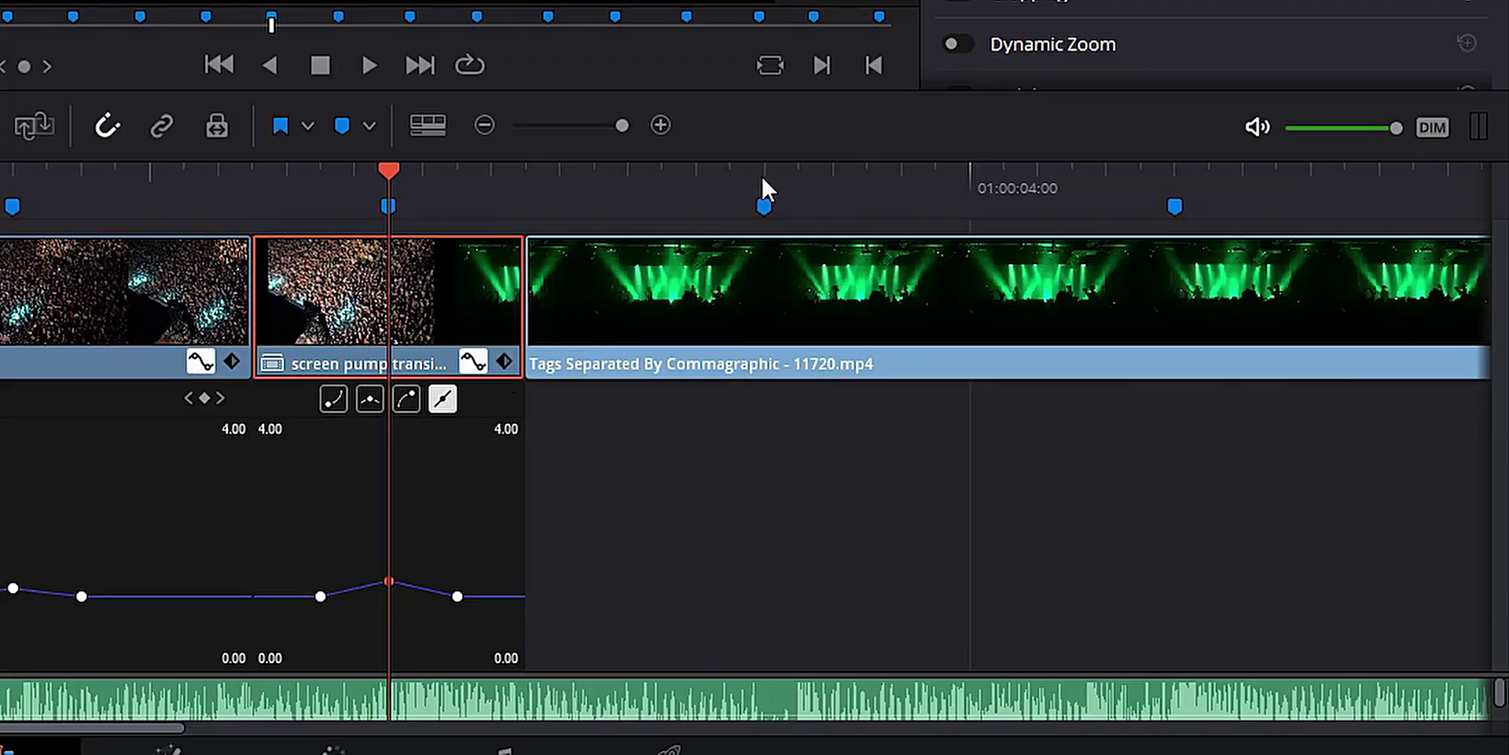
left_click(763, 174)
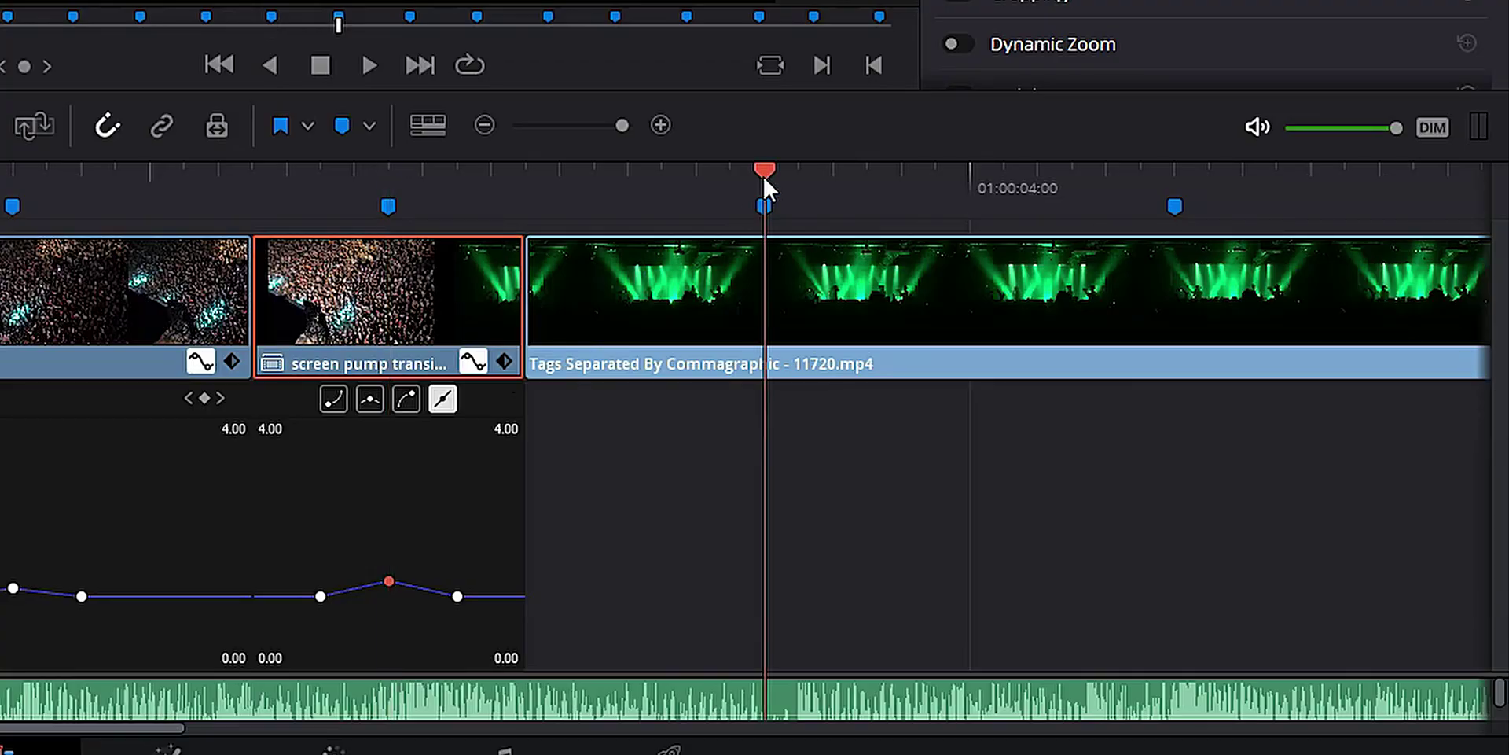
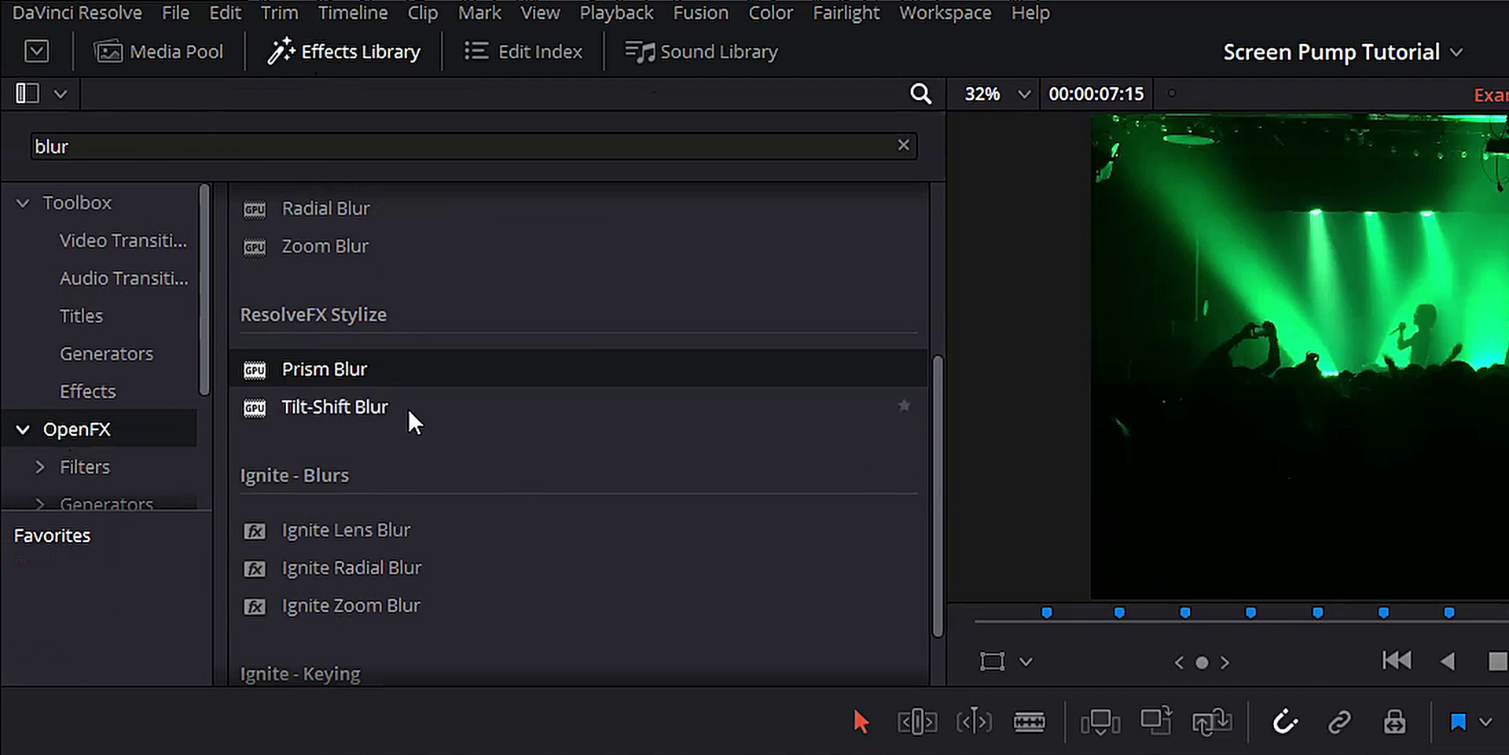
Apply the Prism Blur effect to the screen pump transition clip and open its effect settings.
left_click_drag(308, 365, 1226, 754)
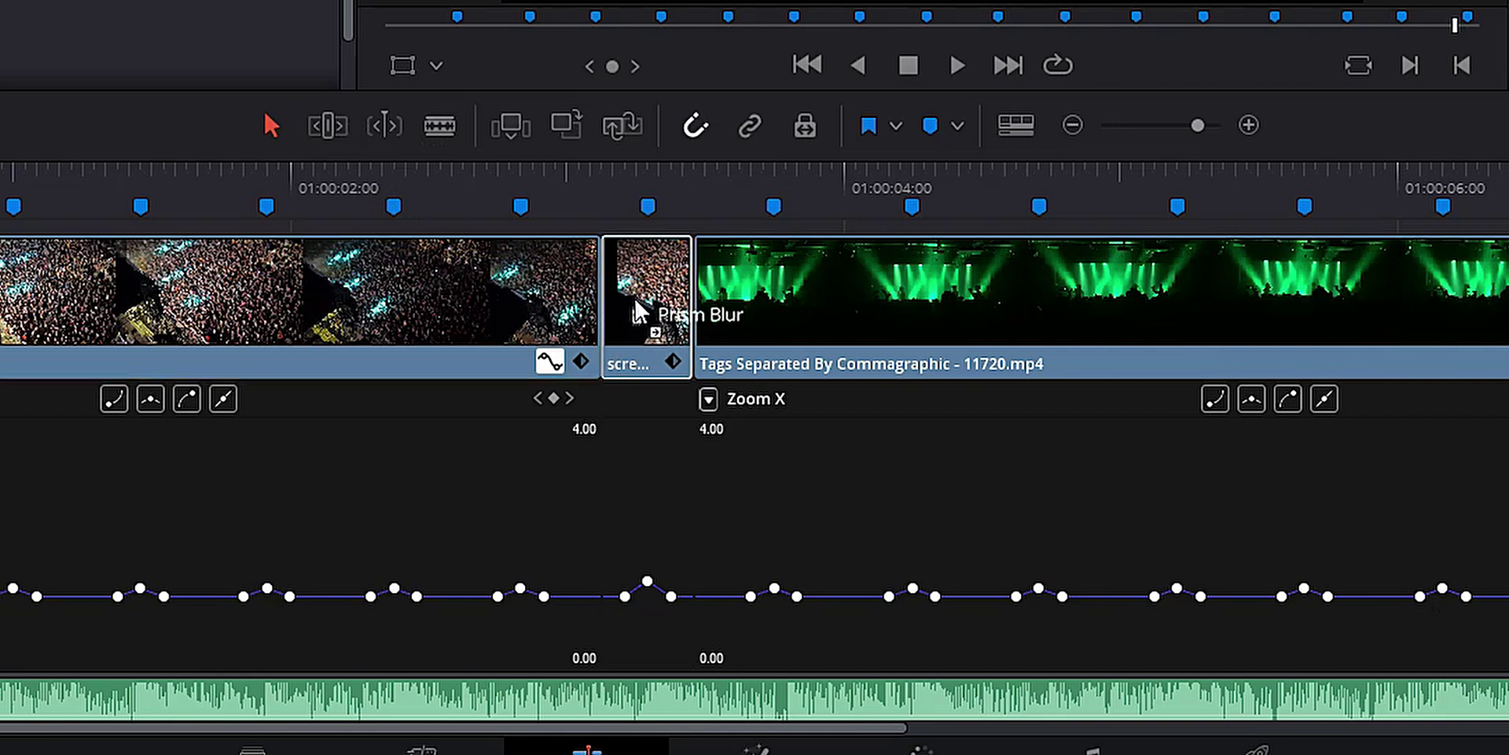
left_click_drag(636, 313, 639, 310)
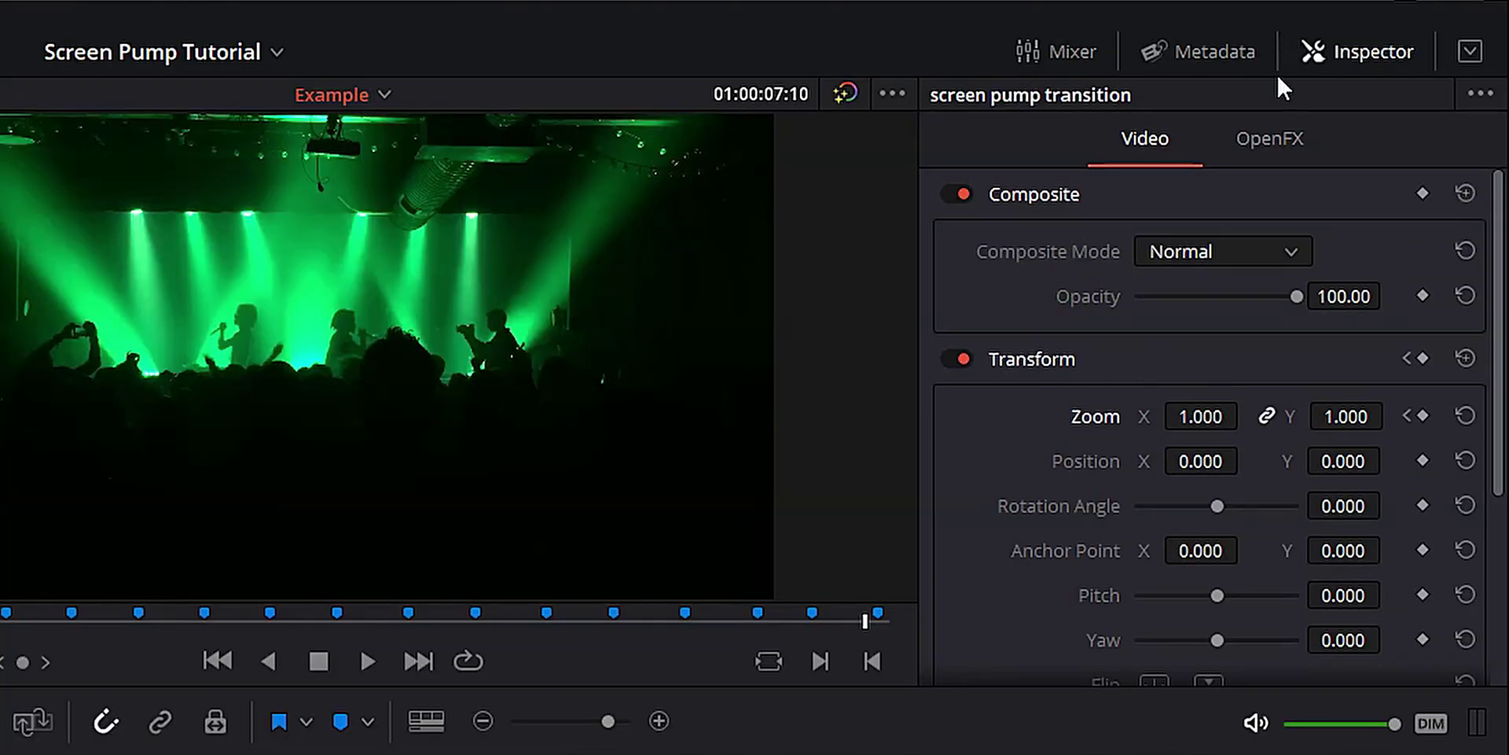
left_click(1270, 130)
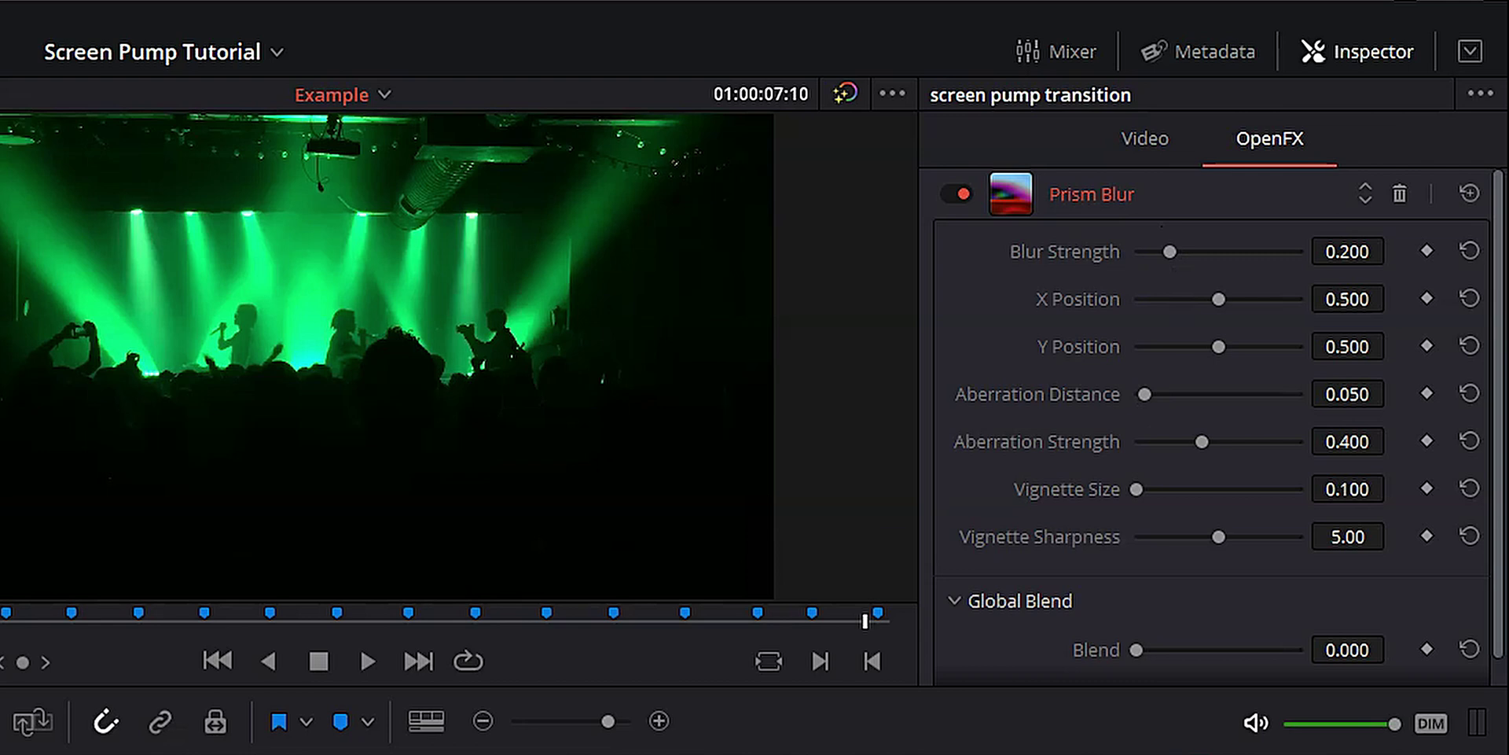
At 01:00:03:05, keyframe Prism Blur with Blur Strength 0, Aberration Distance 0.050, Aberration Strength 0 and Vignette Size 0.100.
left_click(669, 754)
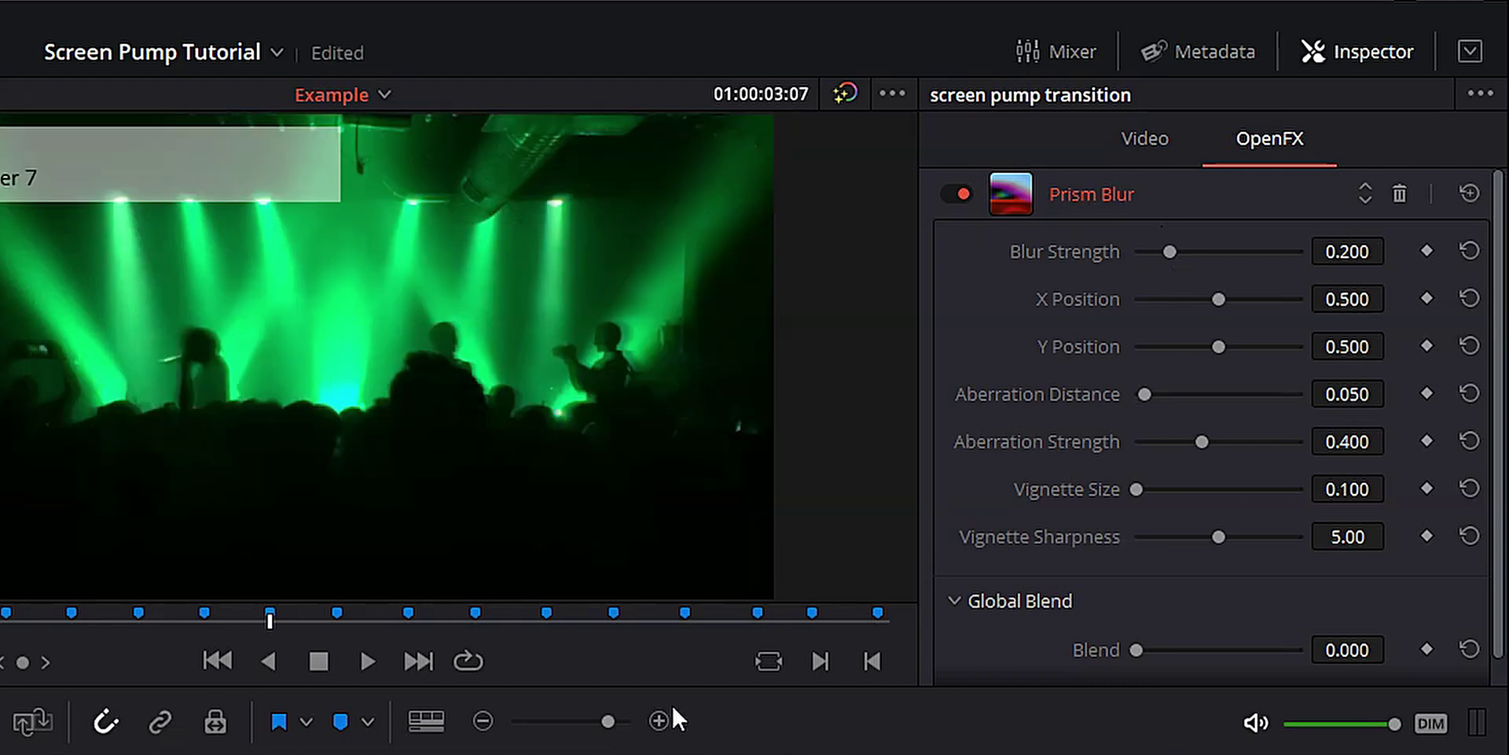
key("Left")
key("Left")
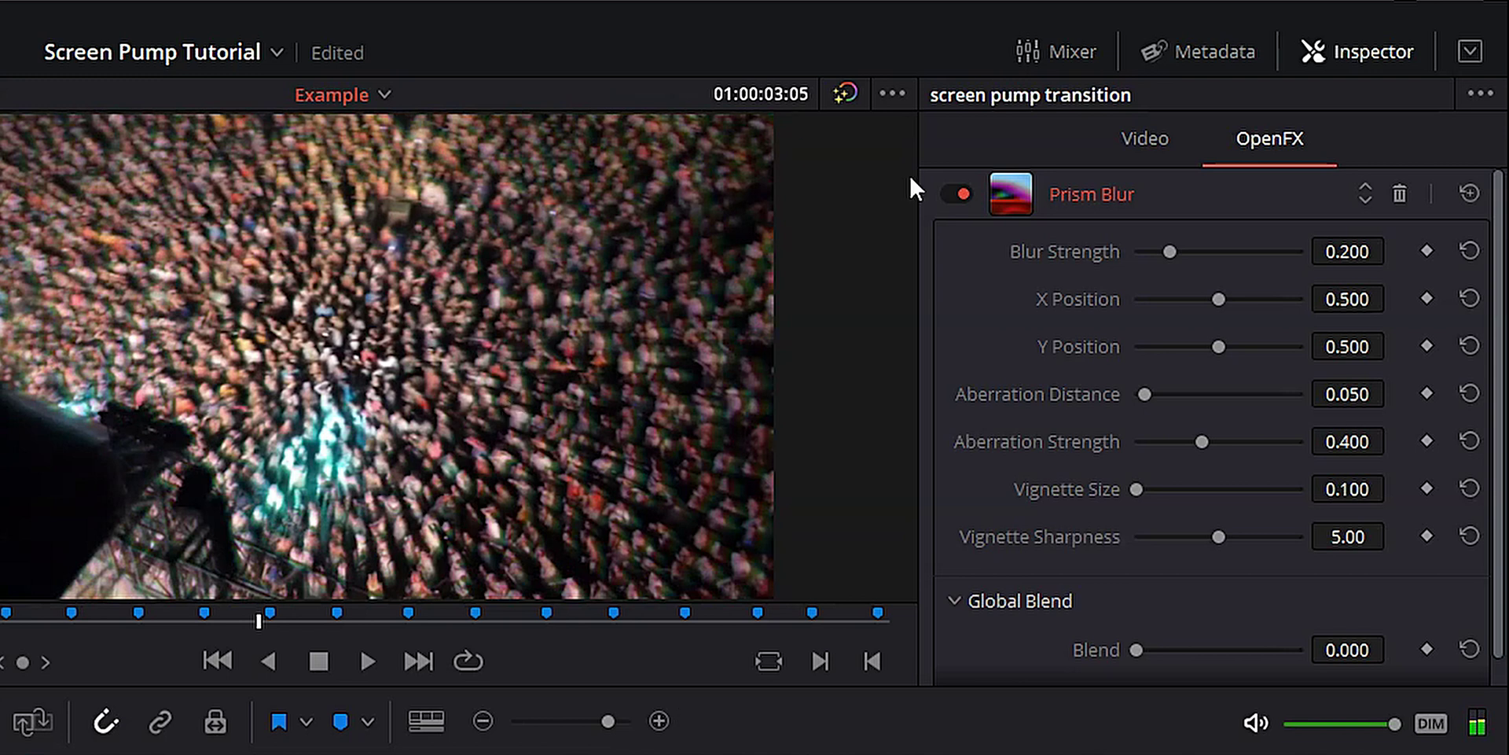
left_click_drag(1167, 248, 1103, 250)
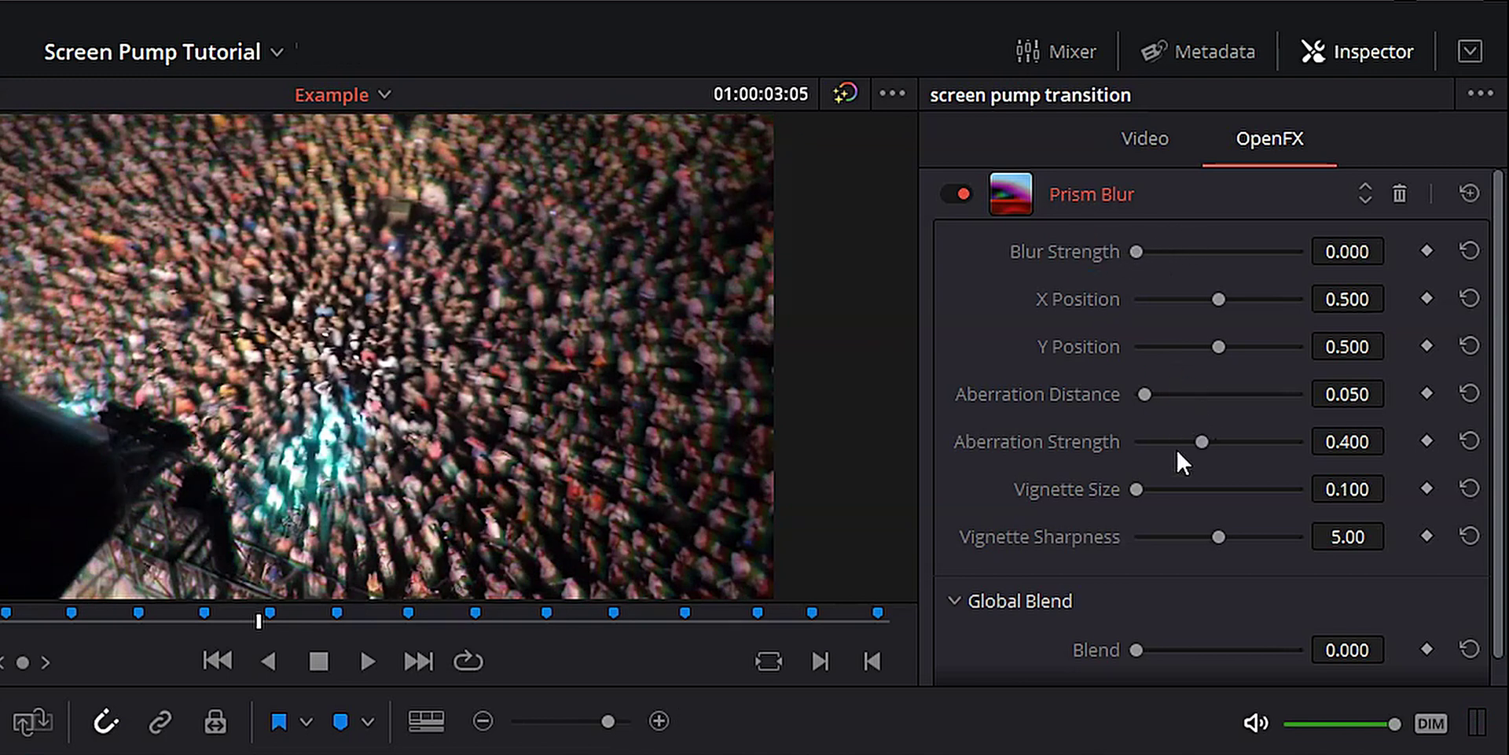
left_click_drag(1201, 440, 1032, 431)
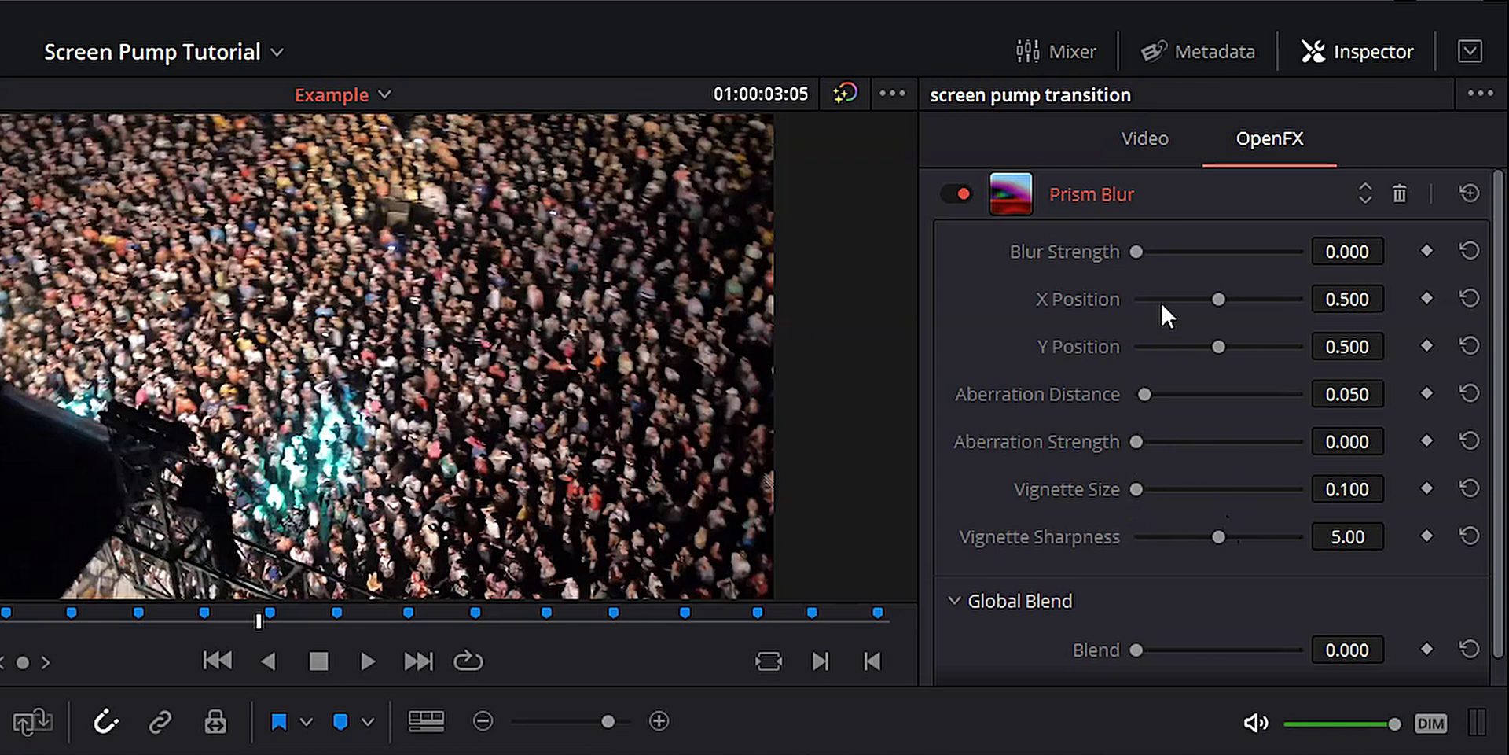
left_click(1426, 251)
At the seventh marker, 01:00:03:07, set Blur Strength to 0.398, Aberration Distance to 0.246, Aberration Strength to 0.593 and Vignette Size to 0.390.
key("Right")
key("Right")
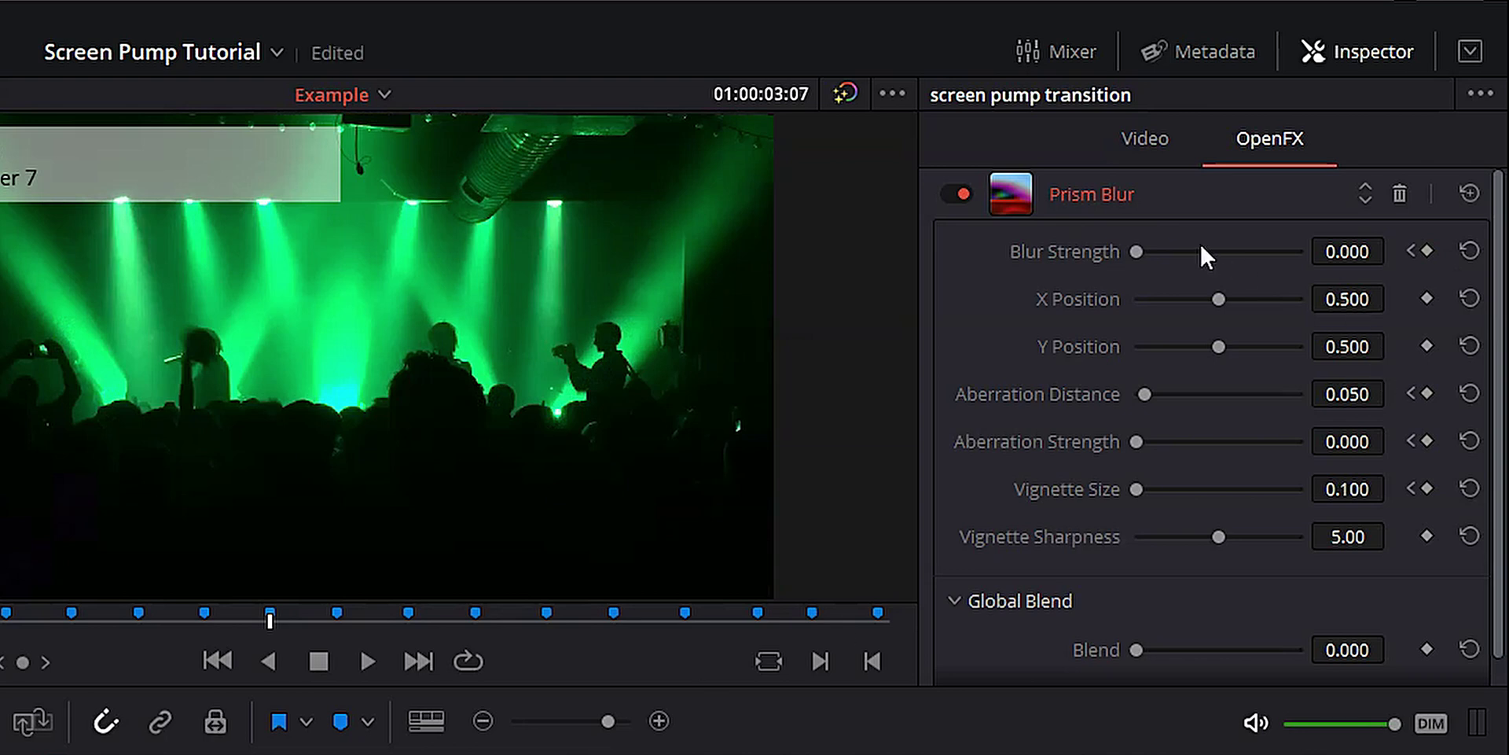
left_click_drag(1137, 250, 1202, 242)
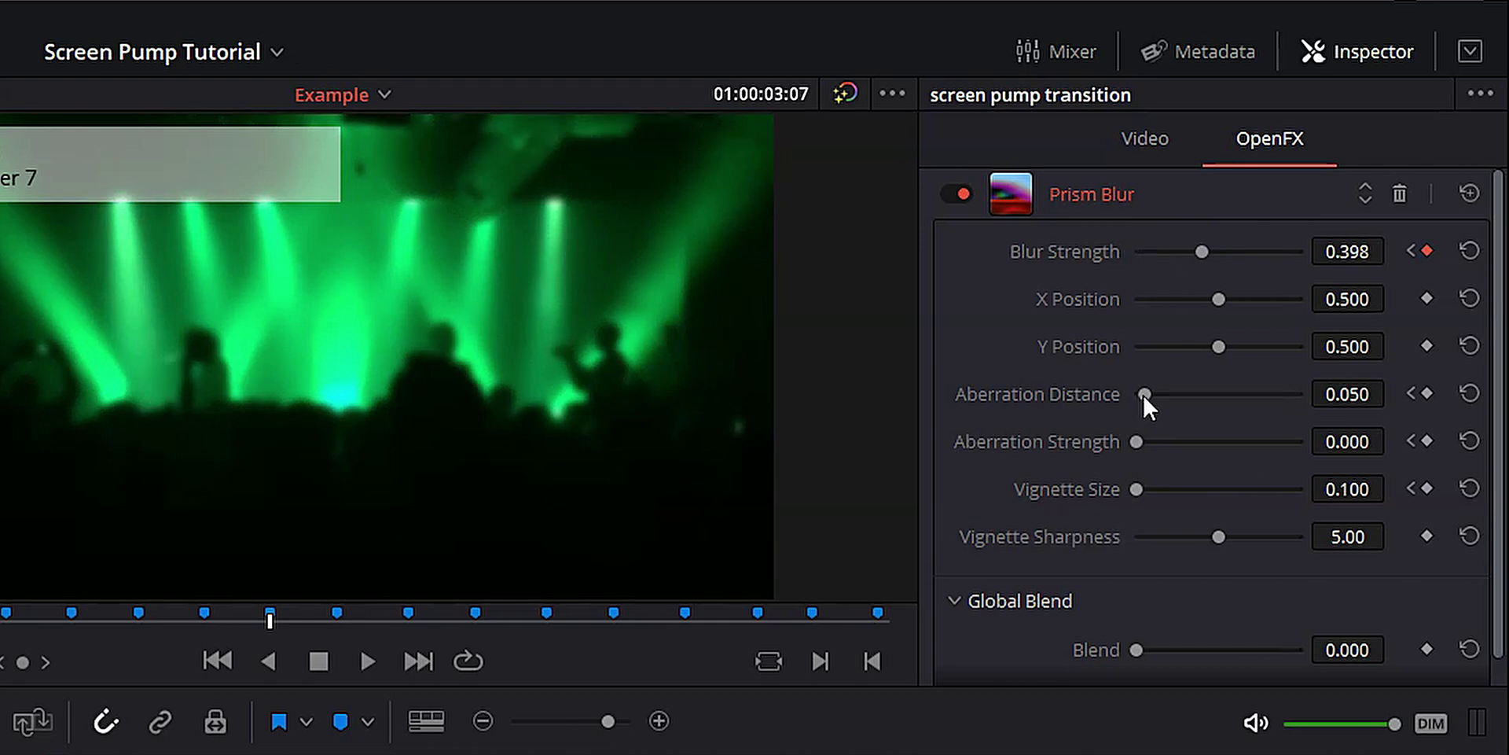
left_click_drag(1137, 440, 1234, 444)
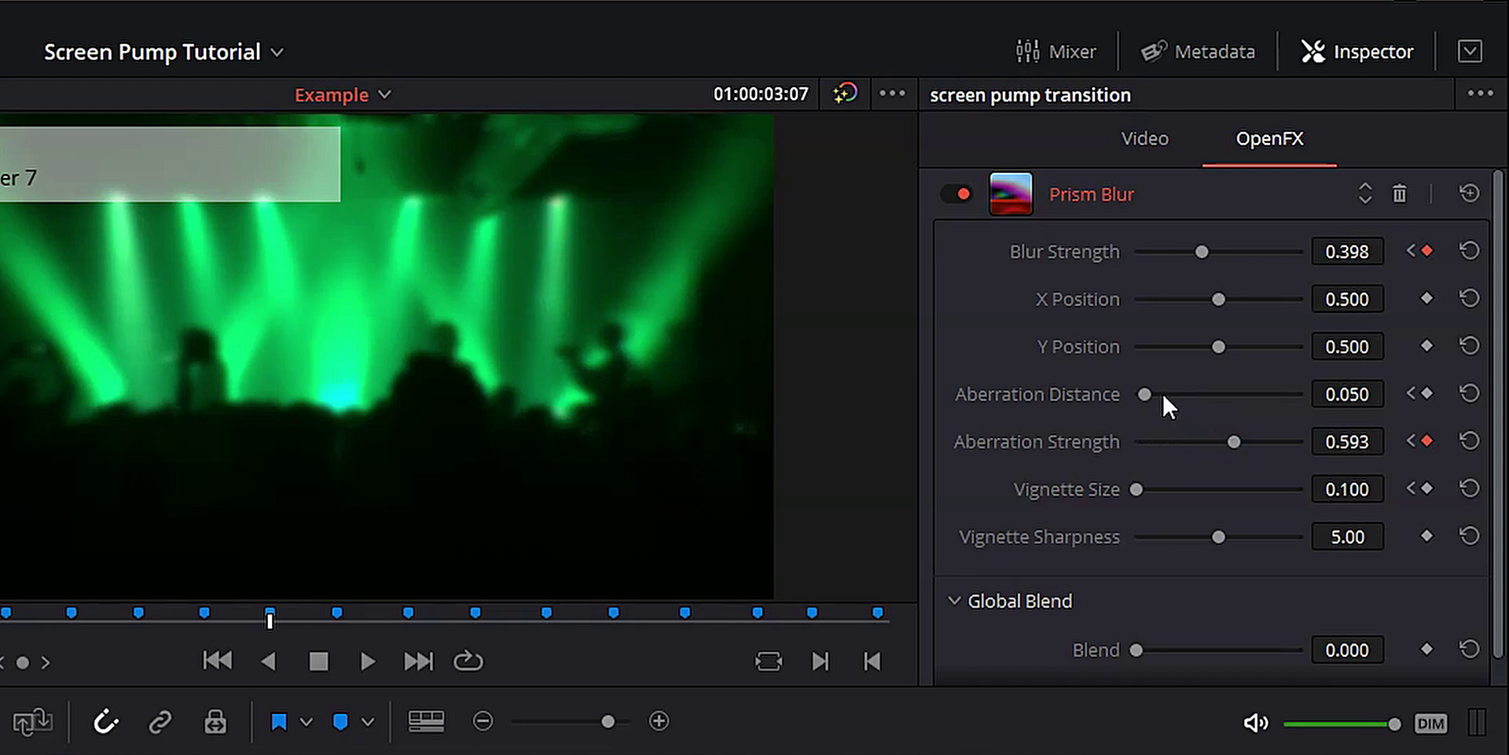
left_click_drag(1145, 393, 1176, 393)
left_click_drag(1137, 489, 1189, 489)
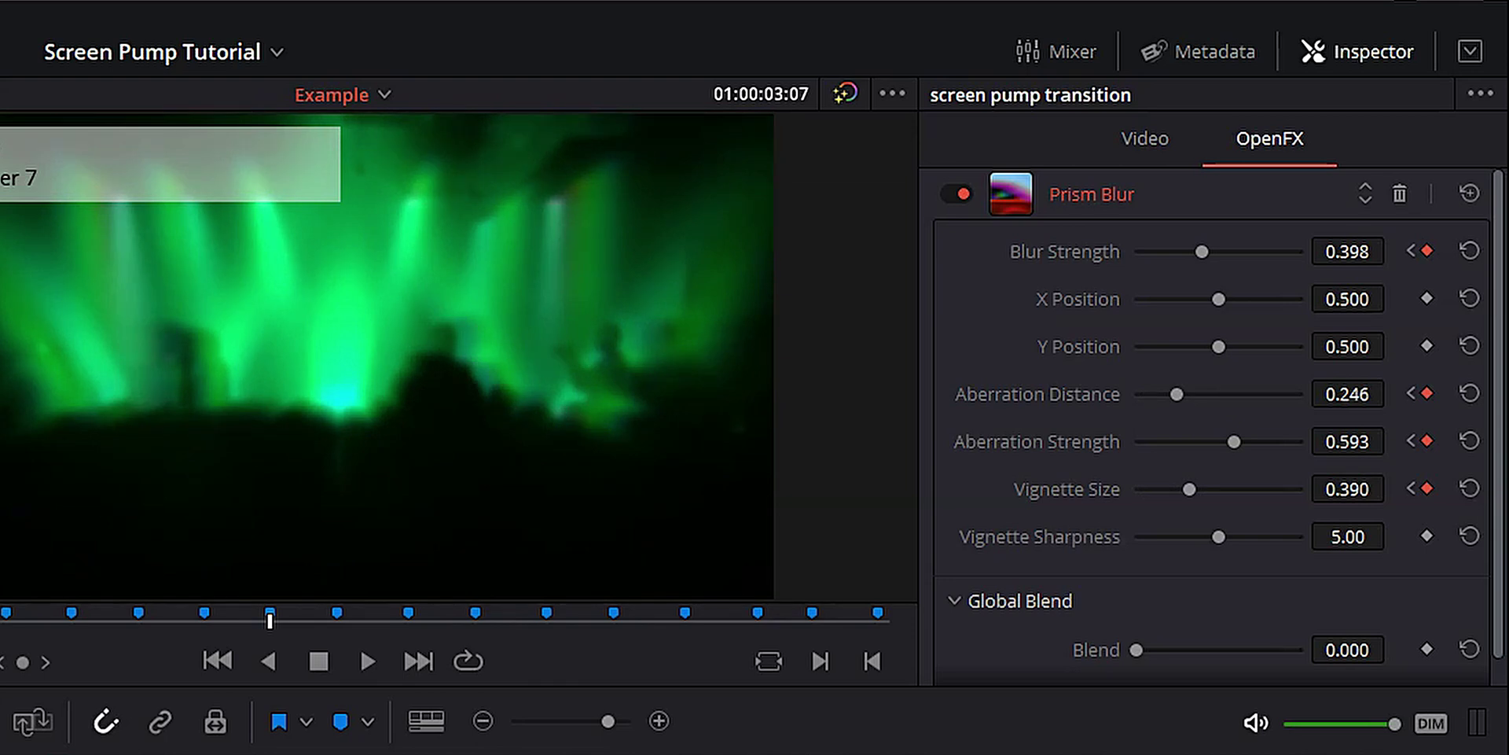
Two frames after the seventh marker, set Blur Strength, Aberration Distance and Aberration Strength to 0 and Vignette Size to 0.100.
key("Right")
key("Right")
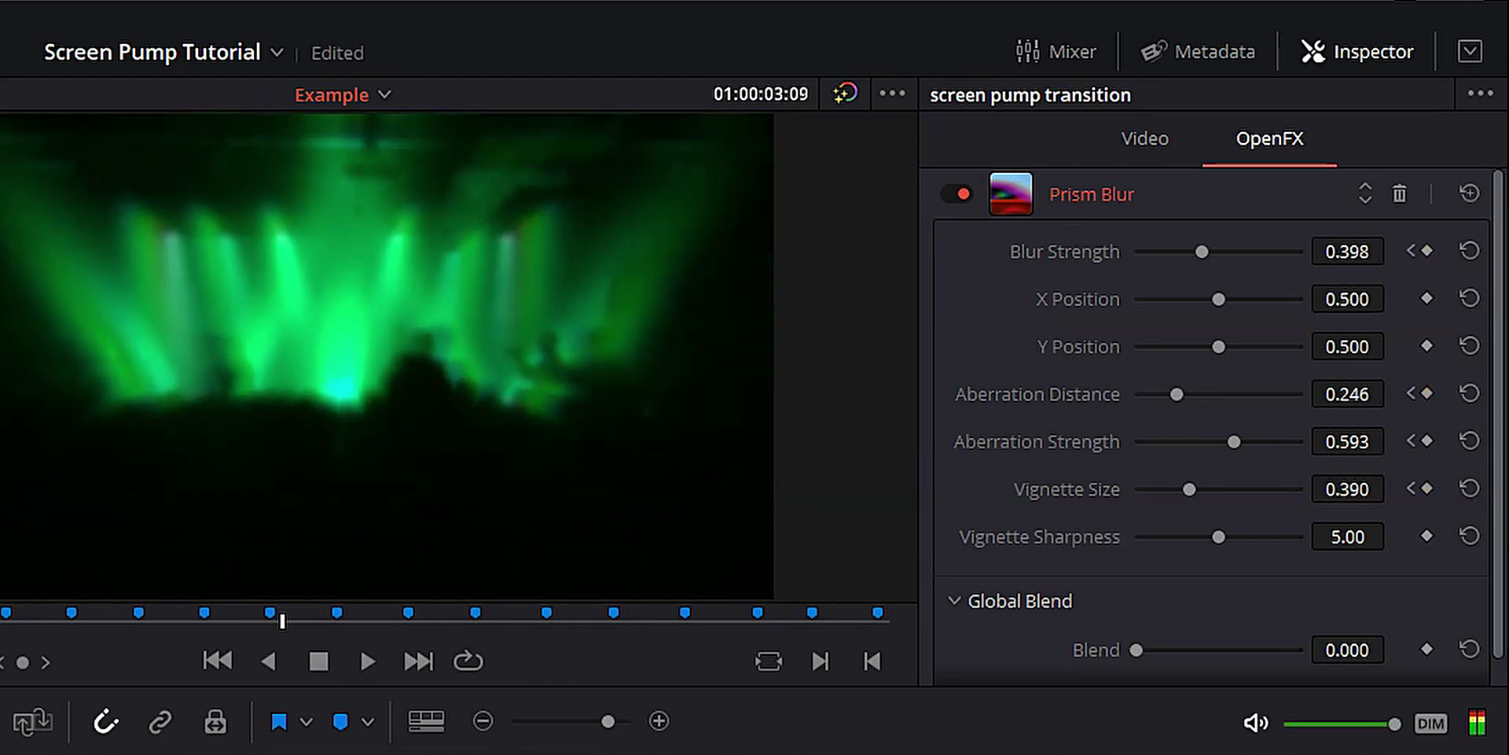
left_click_drag(1200, 249, 1076, 256)
left_click_drag(1174, 391, 1081, 391)
left_click_drag(1234, 441, 1073, 442)
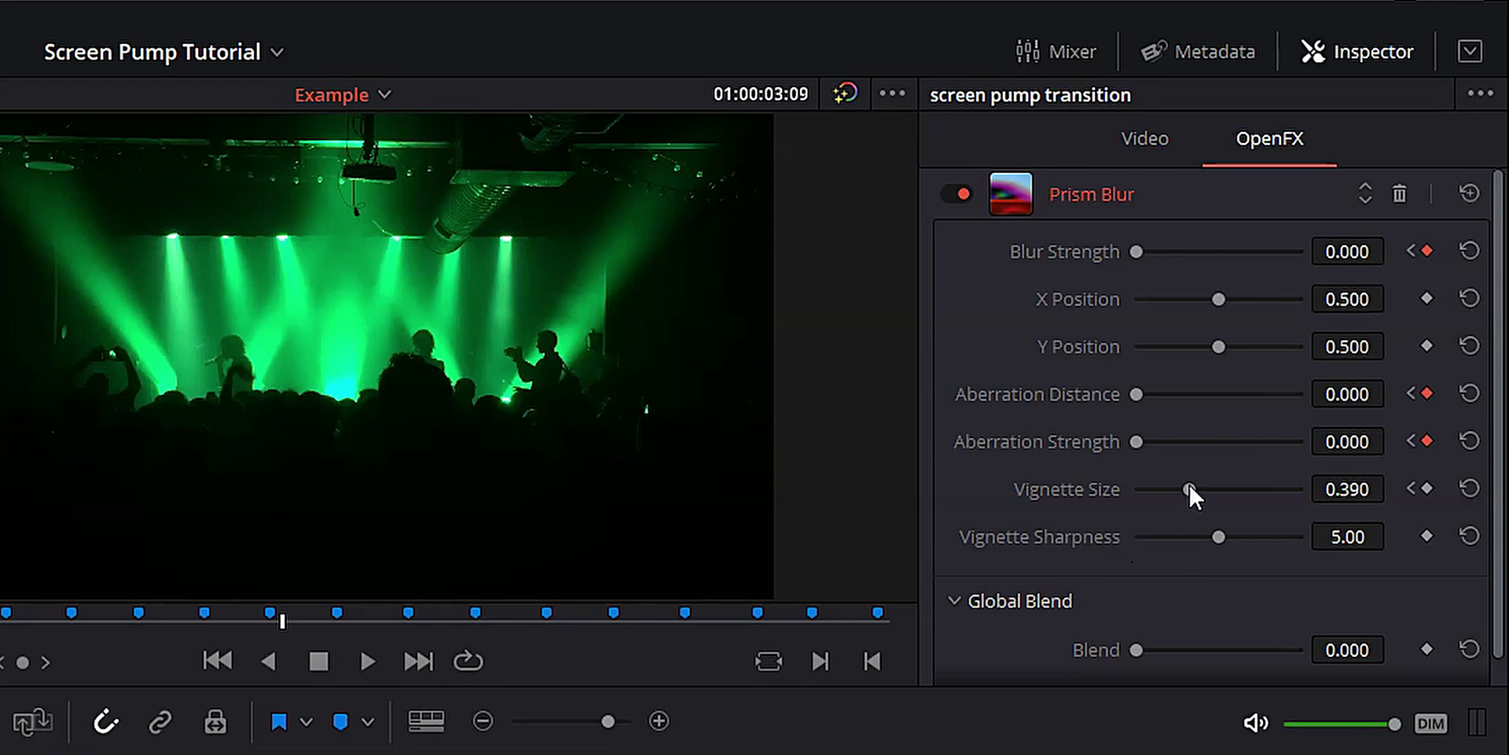
left_click_drag(1188, 487, 1017, 483)
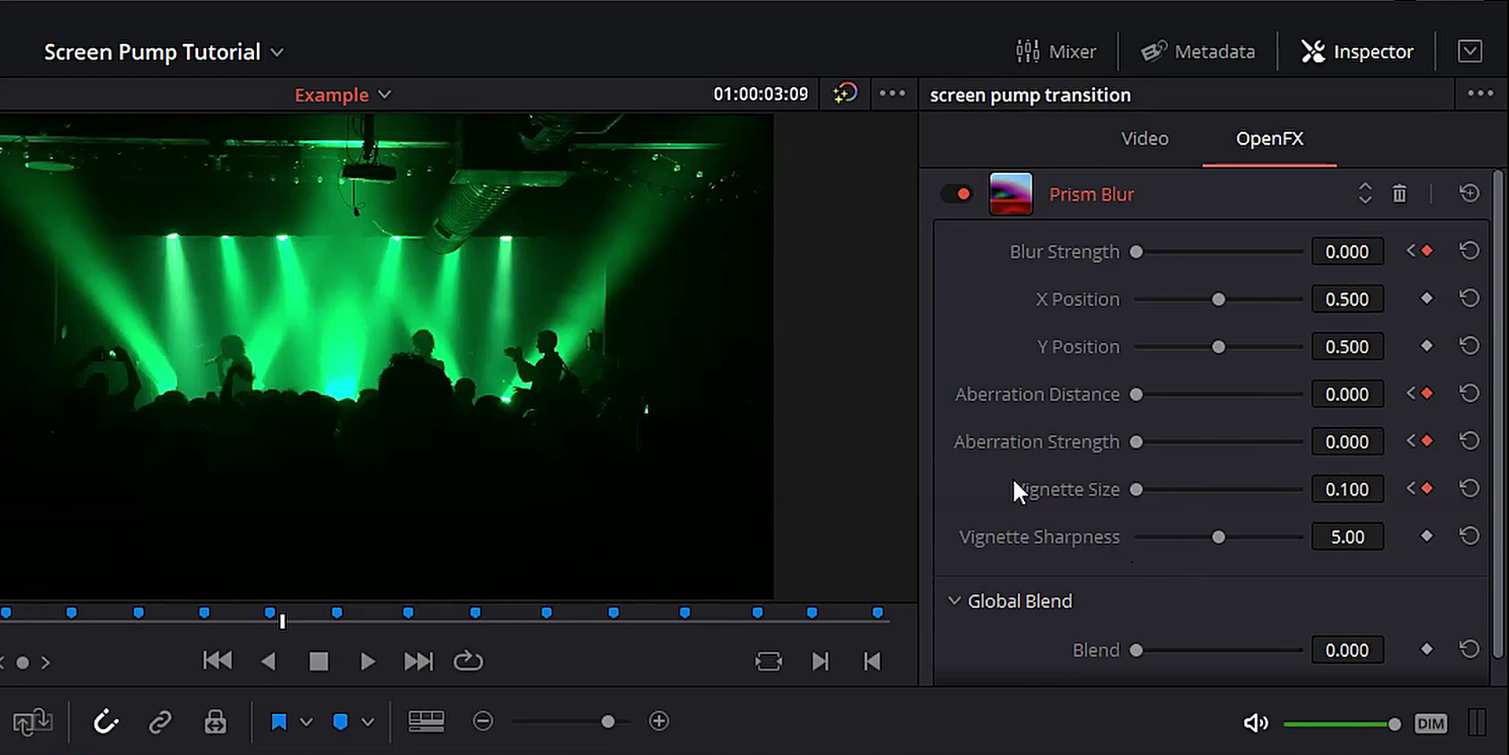